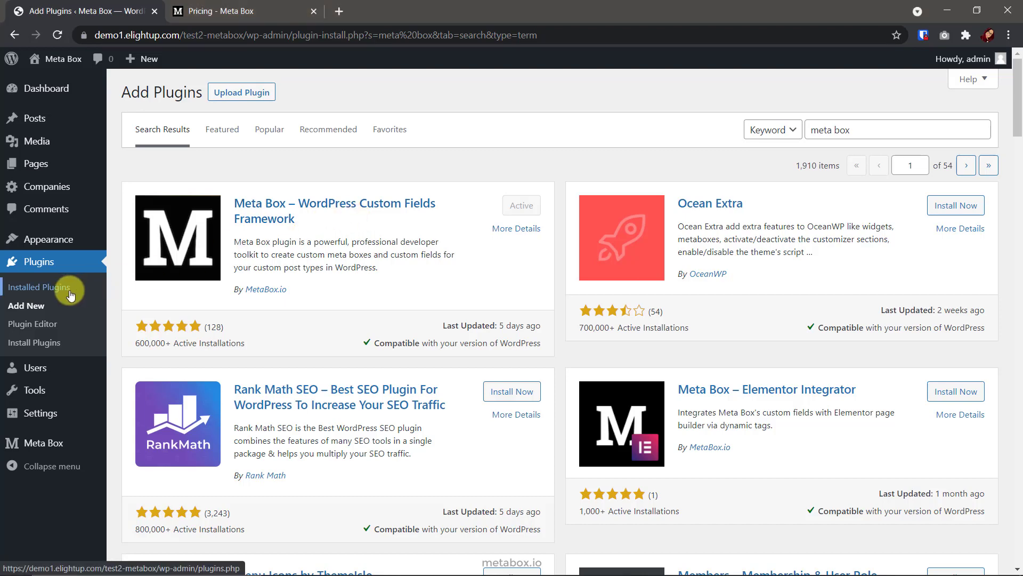
Confirm the Plugins list shows Meta Box 5.4.3 and Meta Box AIO 1.14.0 active
click(8, 285)
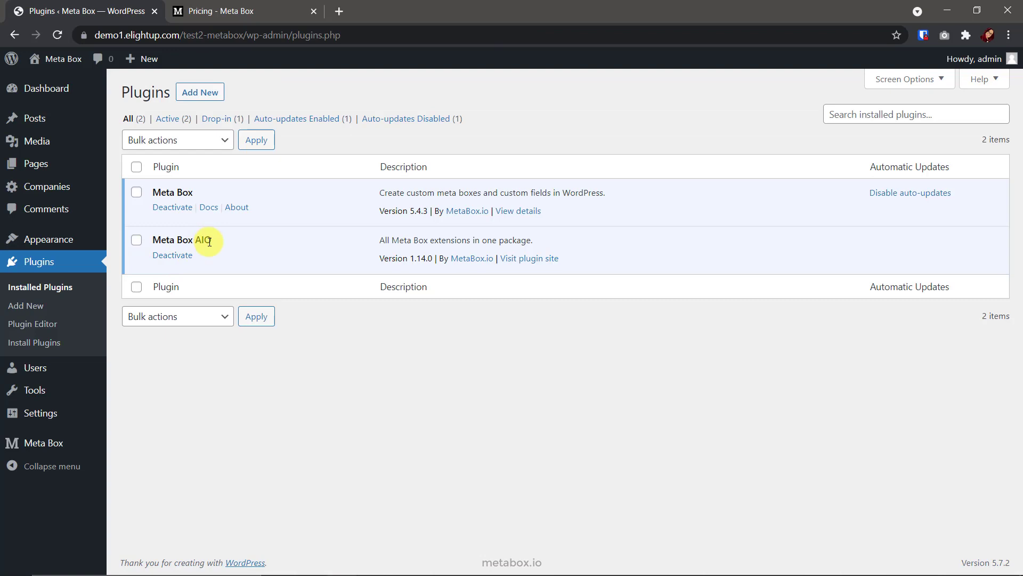
click(265, 16)
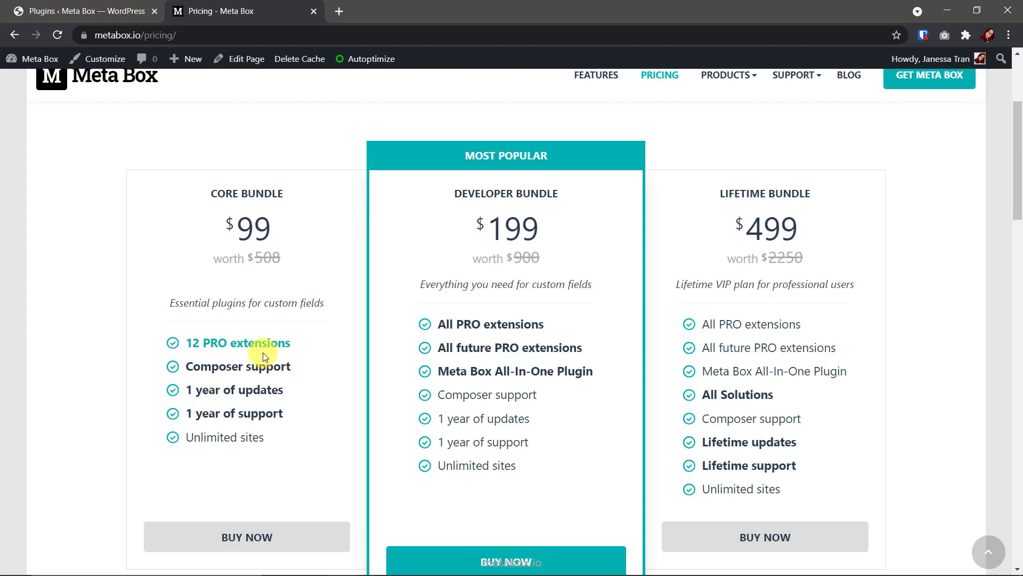
click(111, 12)
mouse_move(68, 447)
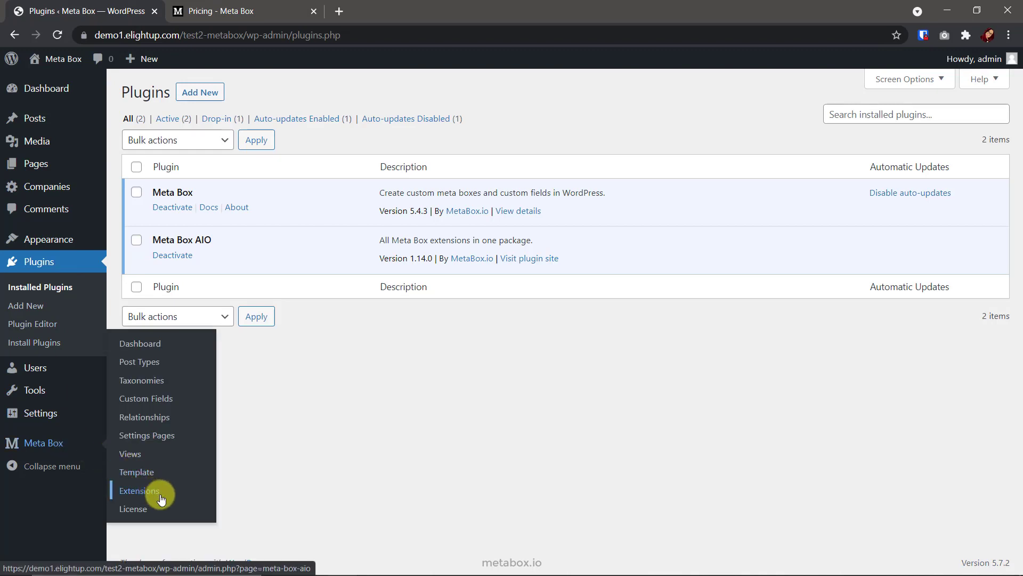
Browse the Meta Box Extensions list down to MB Frontend Submission
click(140, 490)
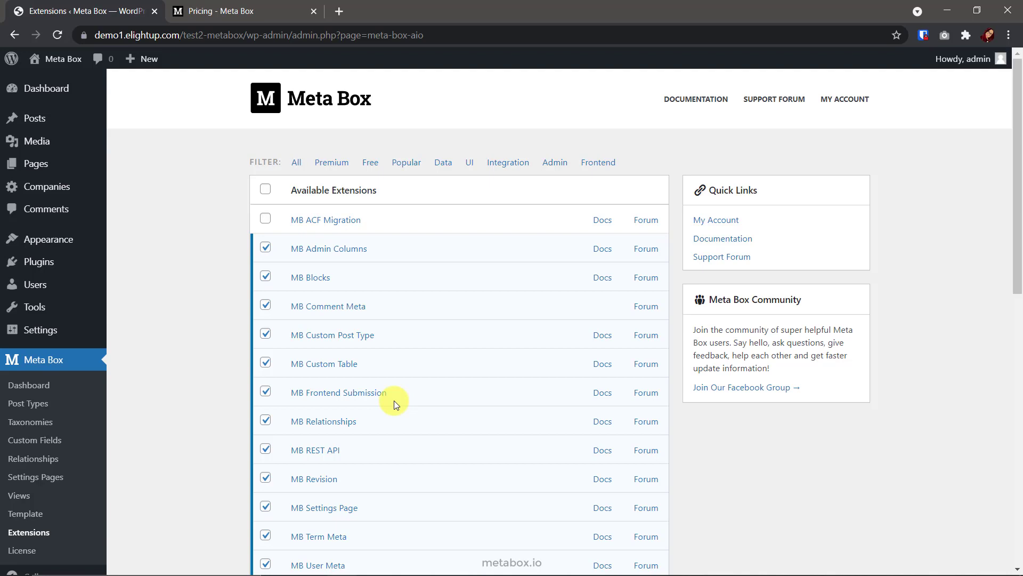
scroll(394, 401, down, 3)
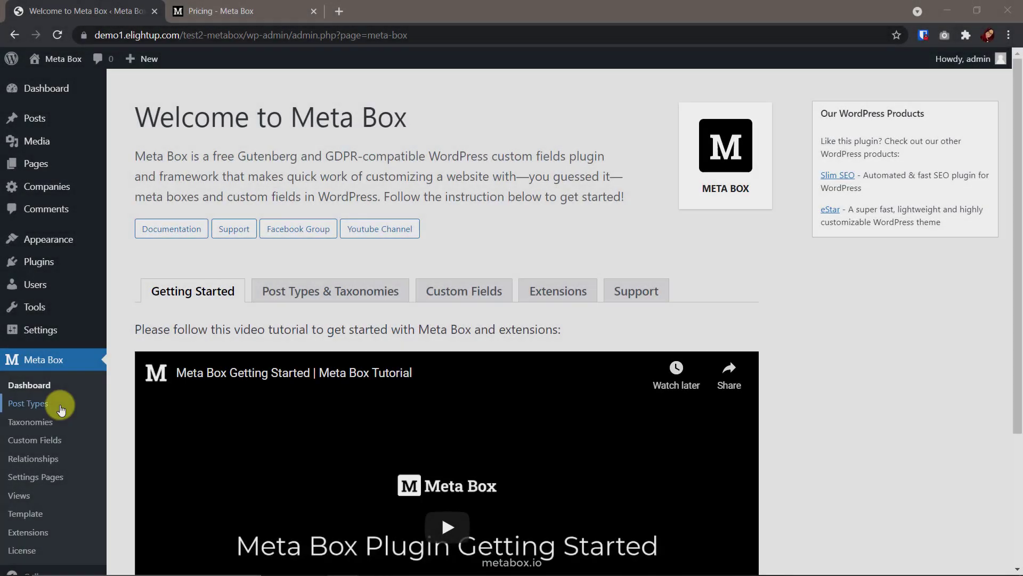
Publish a post type named Reservations / Reservation, then view All Reservations
click(60, 408)
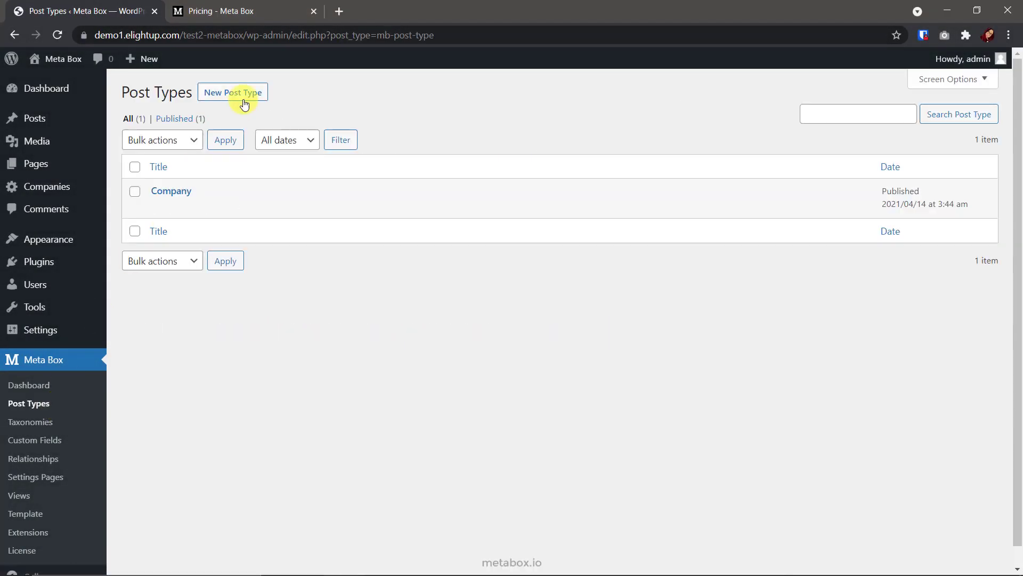
click(244, 101)
click(318, 171)
text(Reservations)
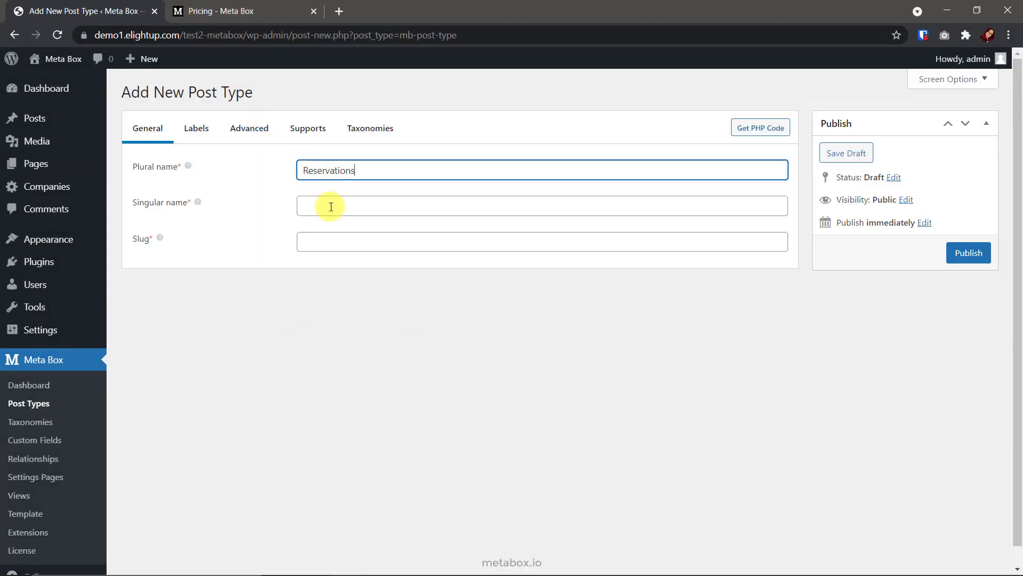
click(331, 207)
text(Reservation)
click(951, 260)
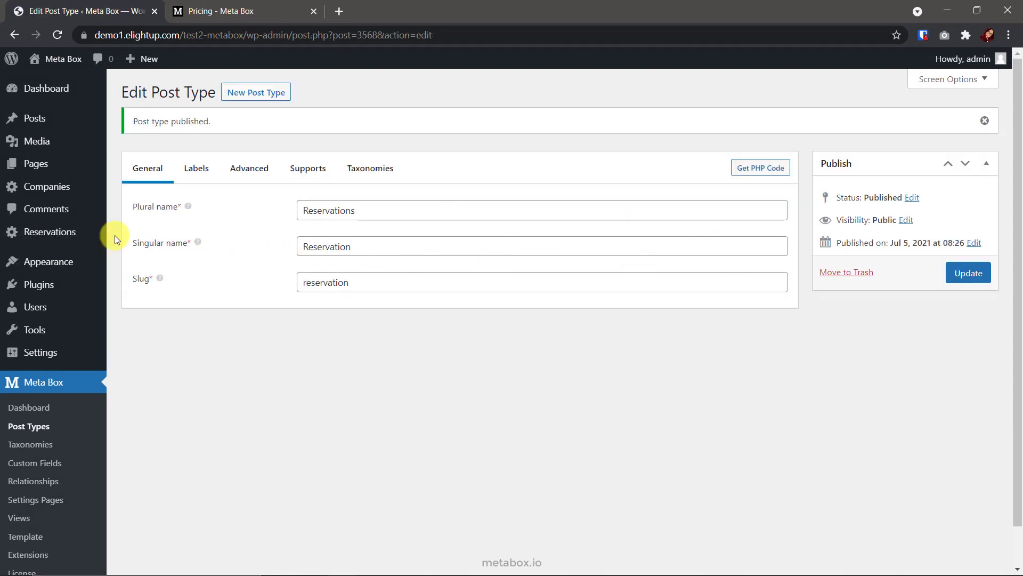
mouse_move(78, 229)
click(160, 235)
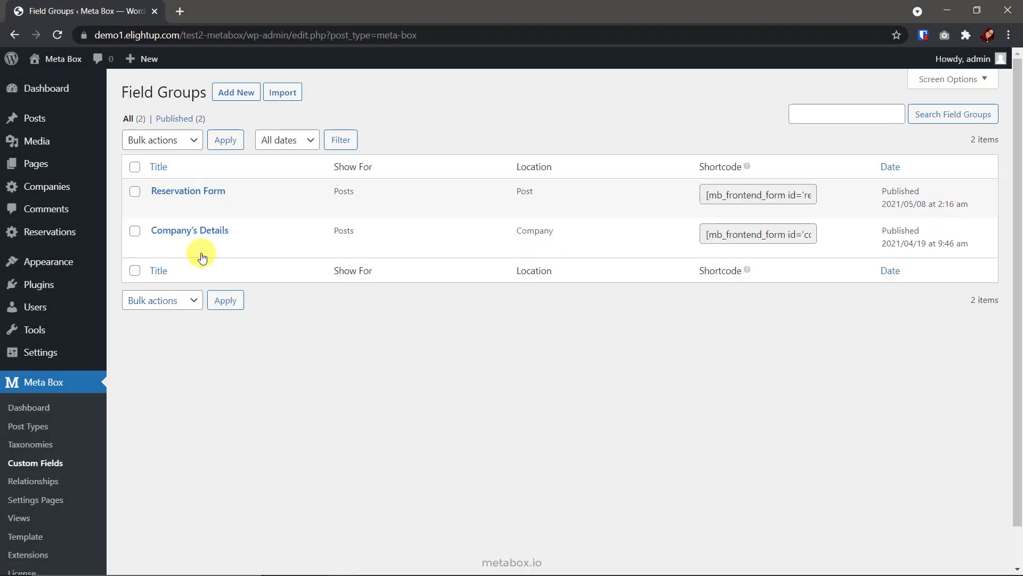
Open the Reservation Form field group and check the Full Name field ID post_title
click(218, 192)
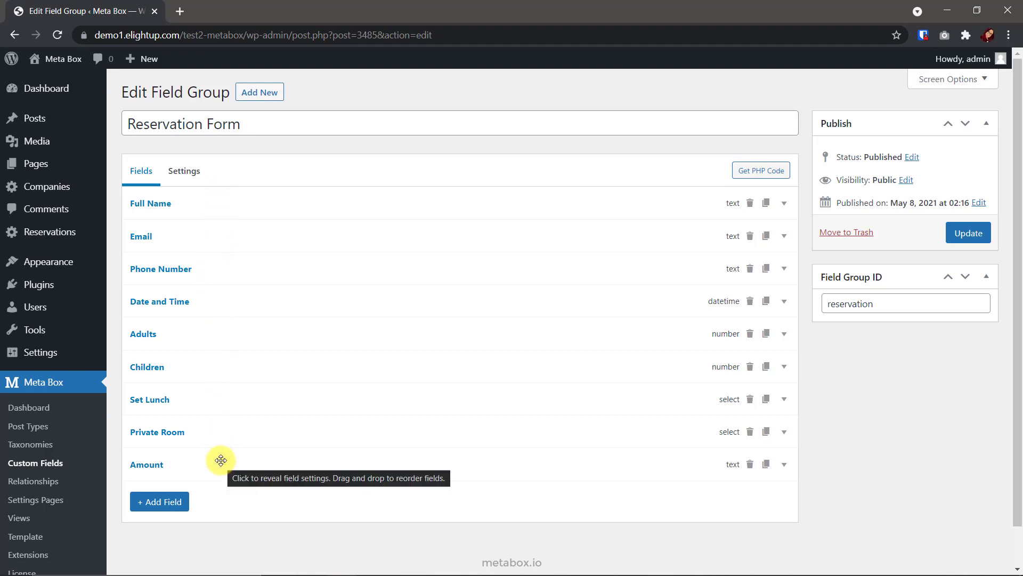
click(236, 204)
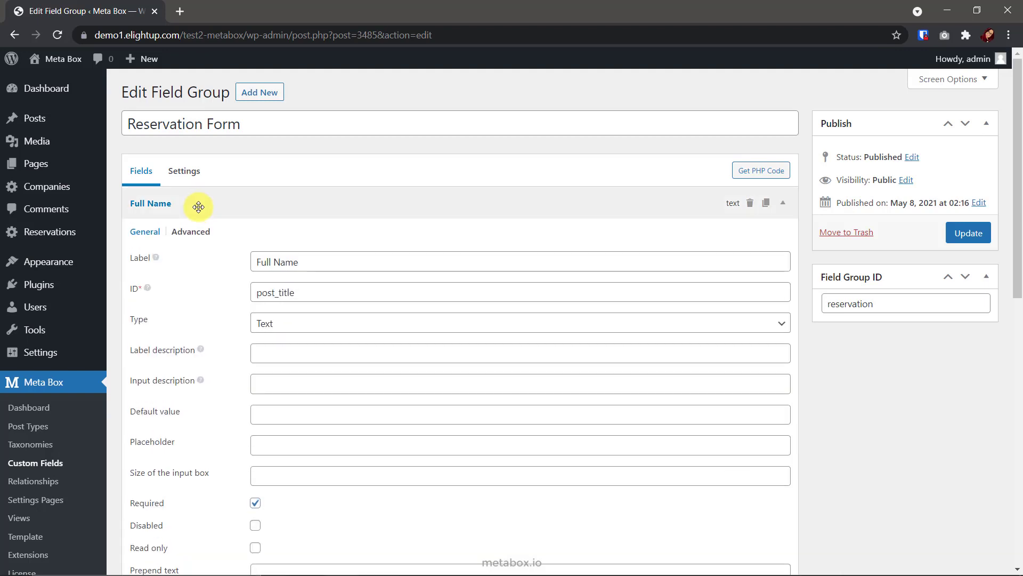
drag(300, 293, 258, 296)
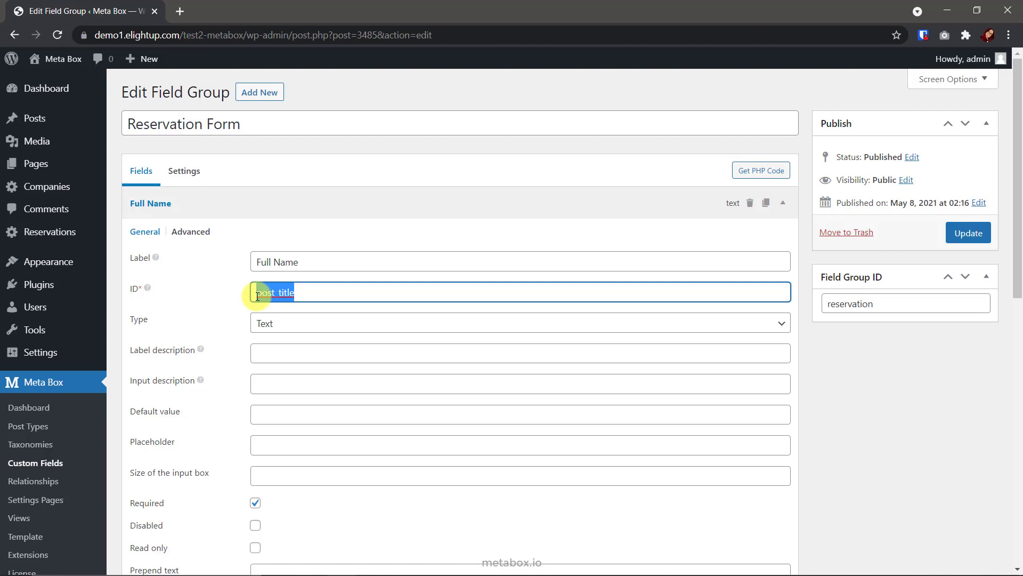
click(293, 208)
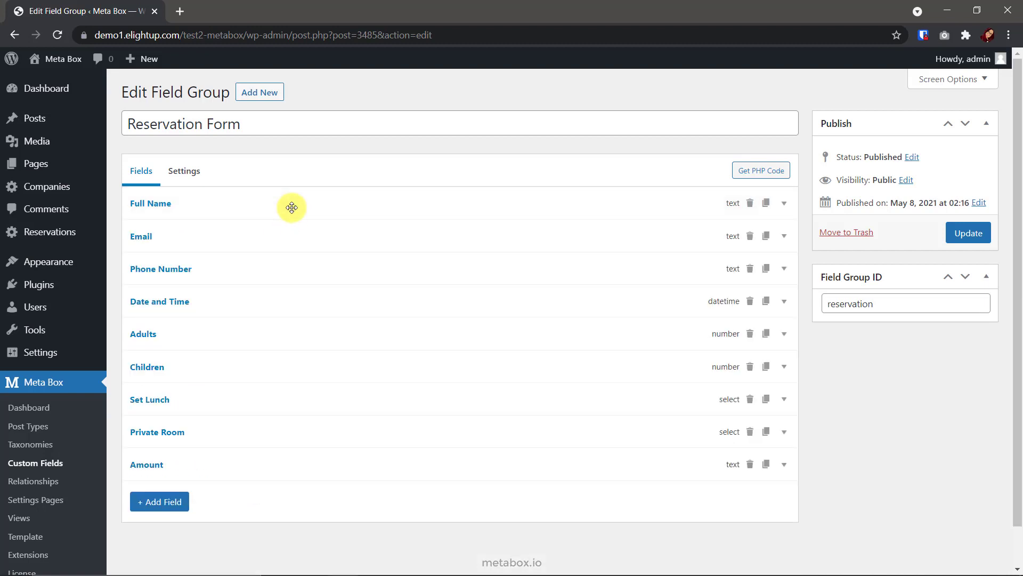
Inspect the Set Lunch choices, including the 10.5 price of Set lunch 2
click(260, 403)
scroll(259, 403, down, 3)
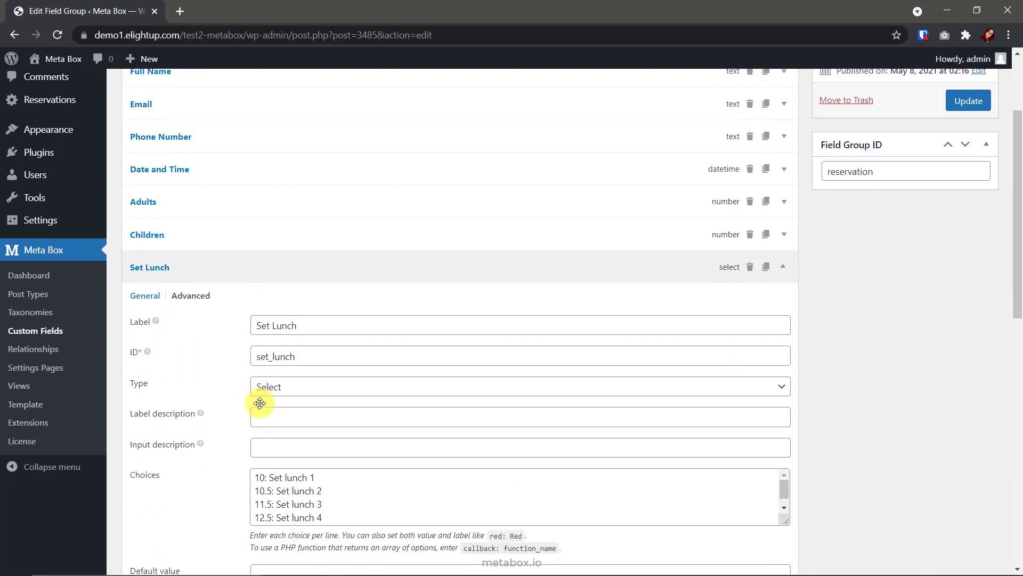
scroll(259, 403, down, 1)
drag(334, 472, 255, 434)
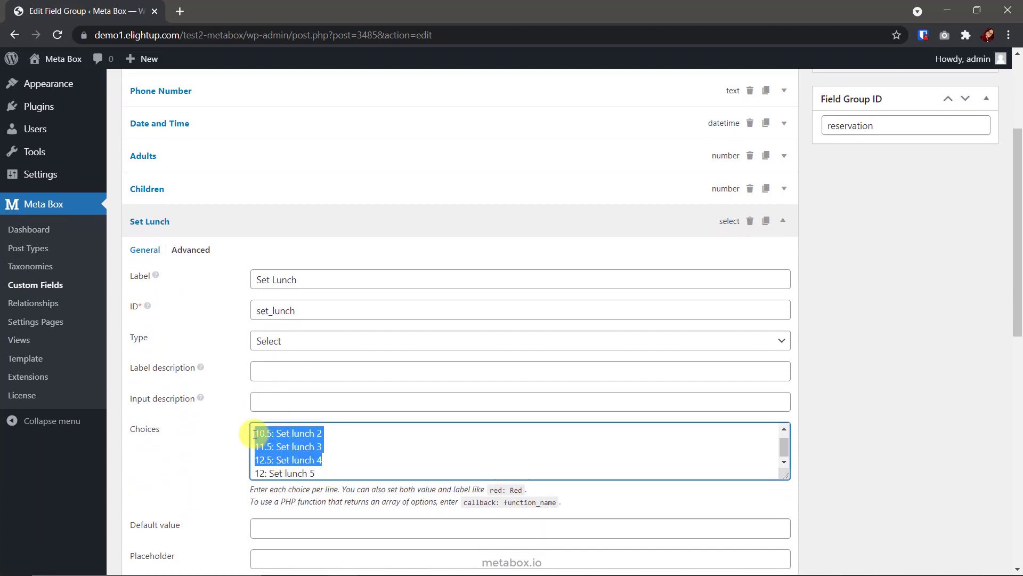
click(273, 438)
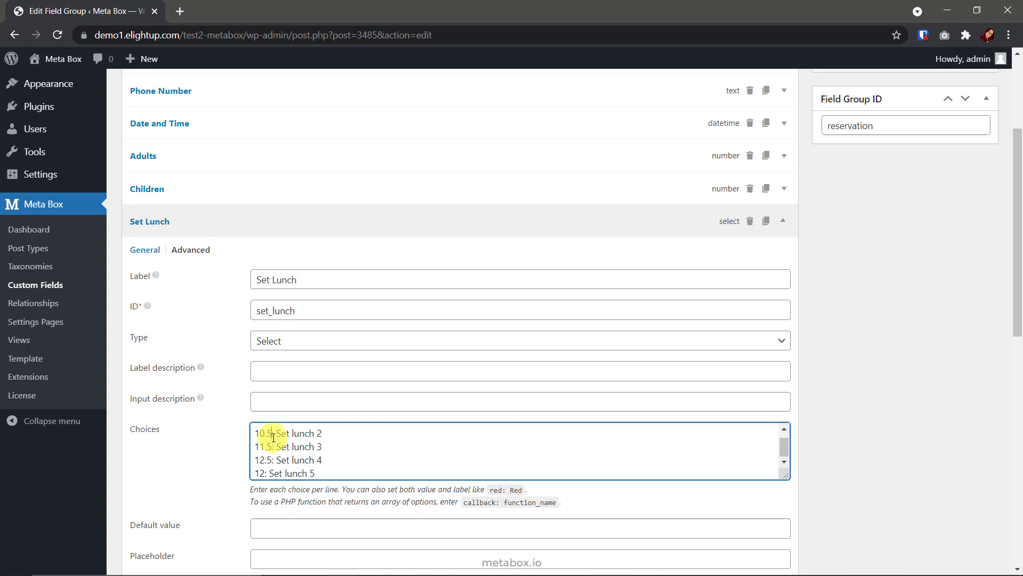
drag(274, 438, 250, 436)
drag(281, 436, 327, 437)
click(327, 438)
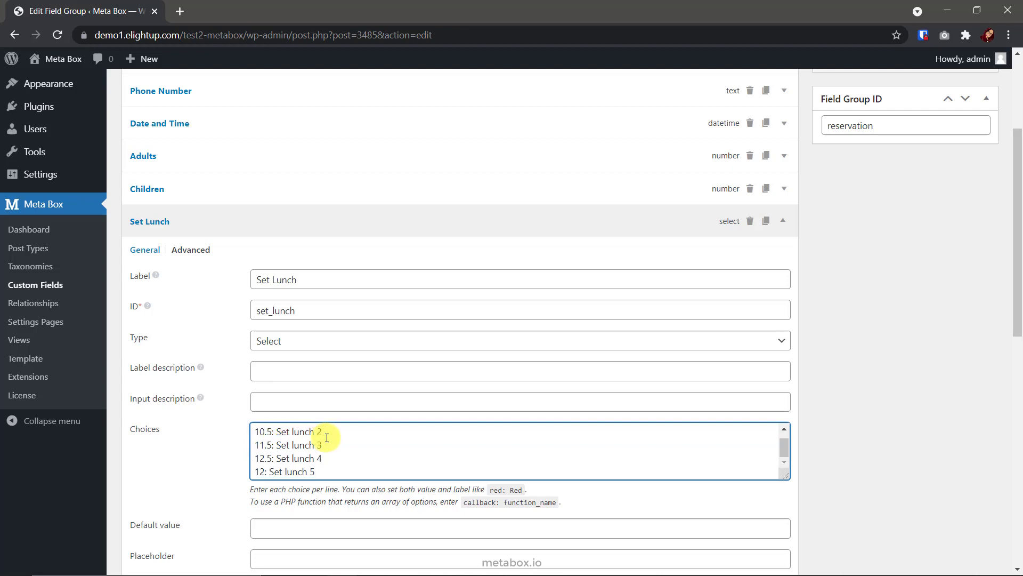
scroll(399, 521, down, 2)
click(366, 106)
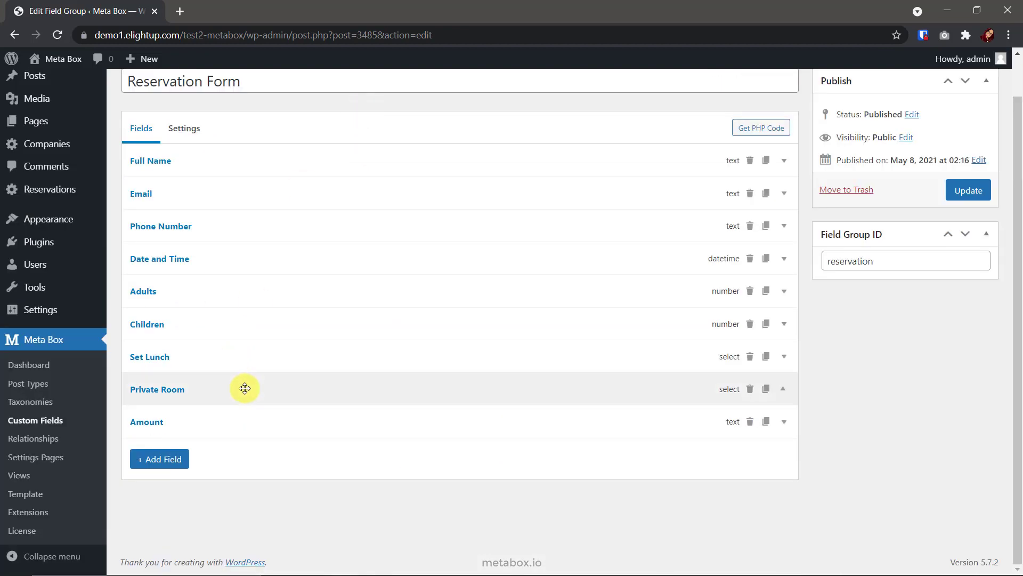
Review Private Room settings and keep Email shown as an admin column
click(244, 386)
scroll(244, 385, down, 5)
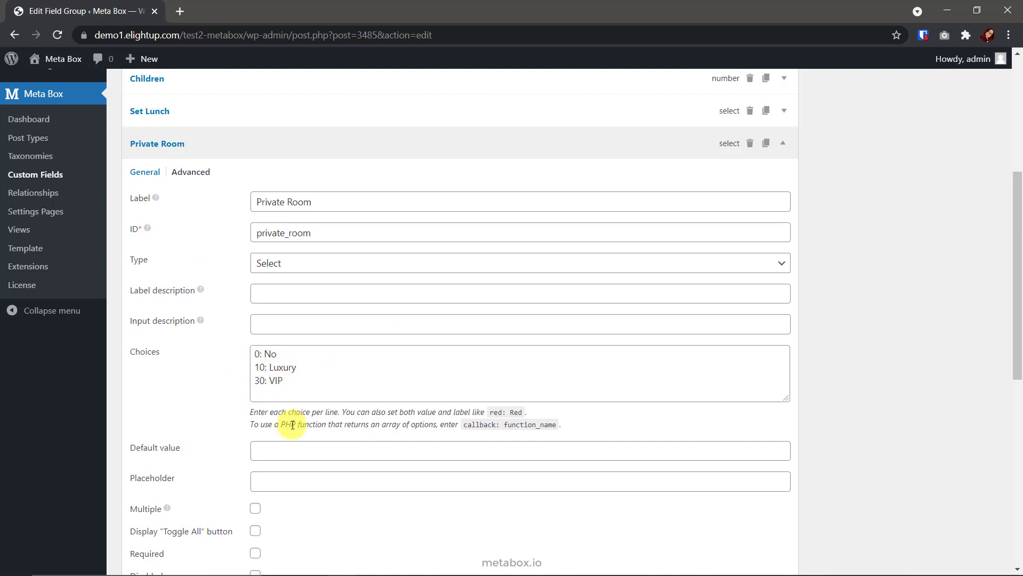
click(313, 143)
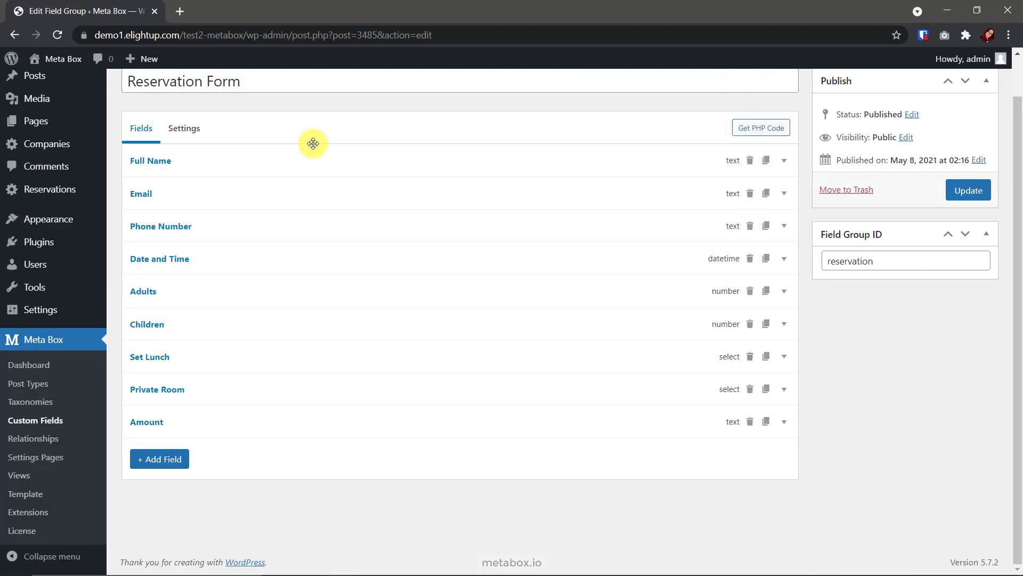
click(231, 187)
scroll(231, 187, down, 6)
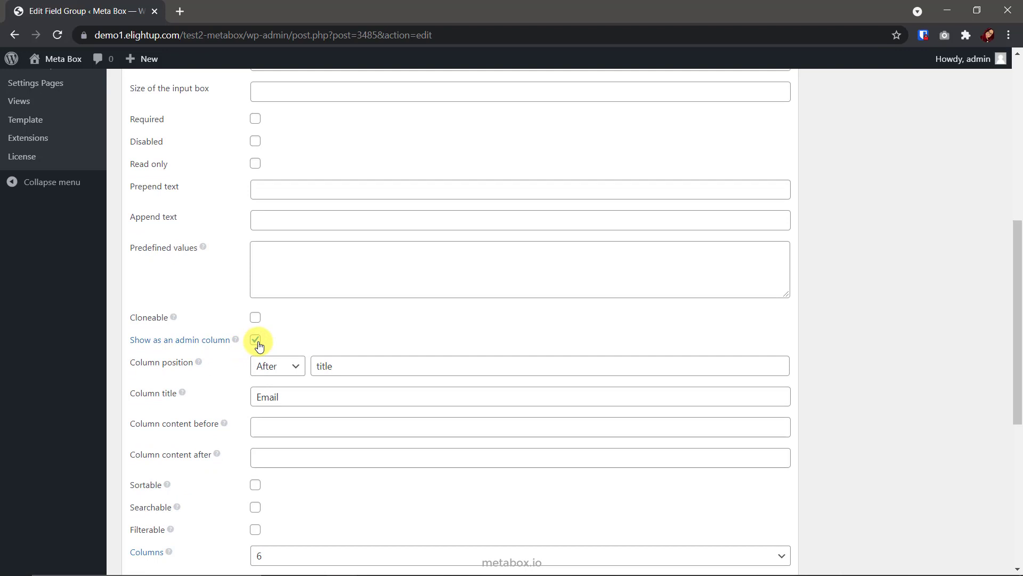
click(258, 344)
click(257, 344)
scroll(297, 514, down, 1)
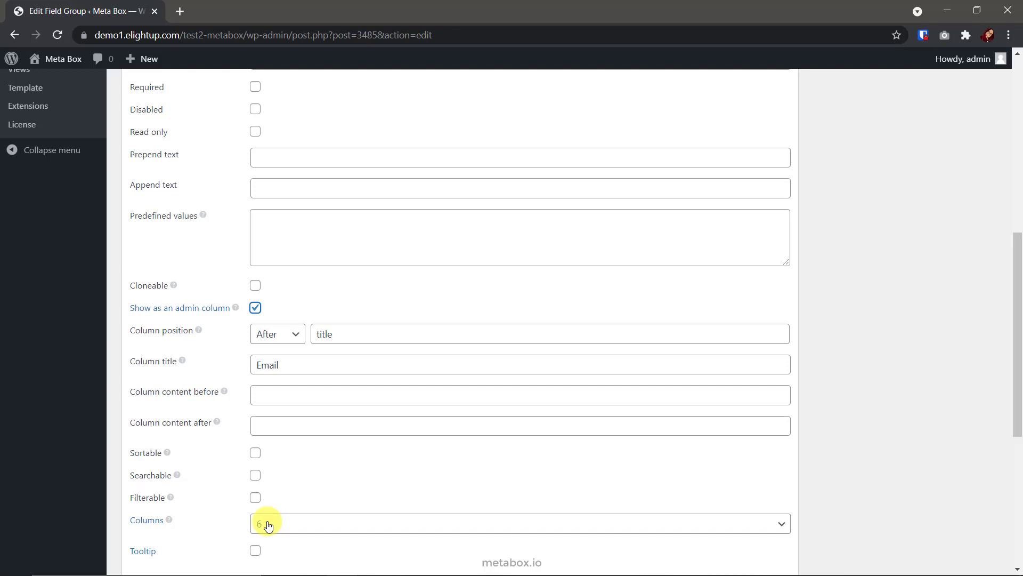
scroll(322, 476, up, 8)
click(283, 162)
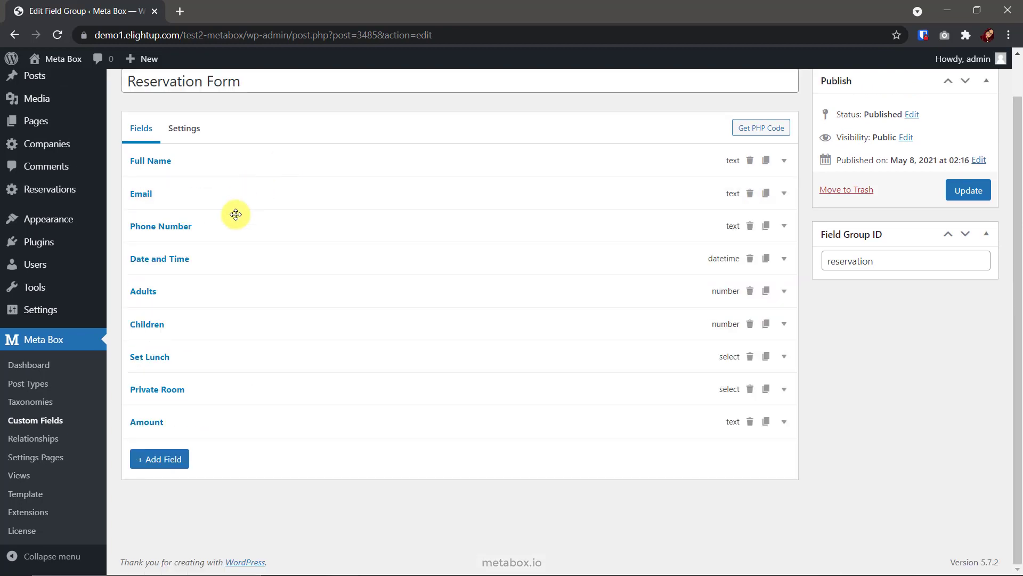
Place the Phone Number admin column after email
click(236, 214)
scroll(265, 477, down, 4)
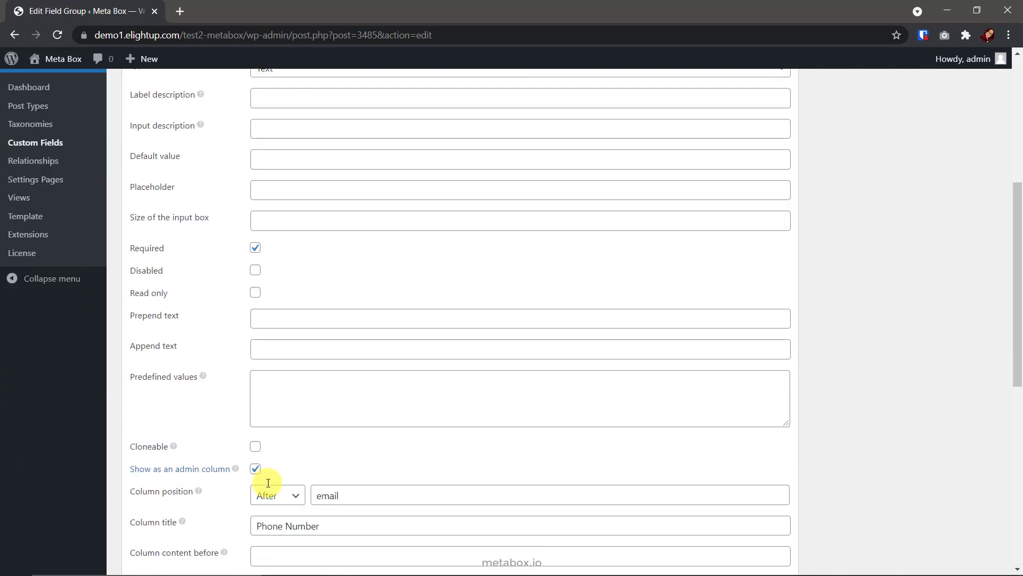
click(316, 496)
scroll(354, 493, down, 3)
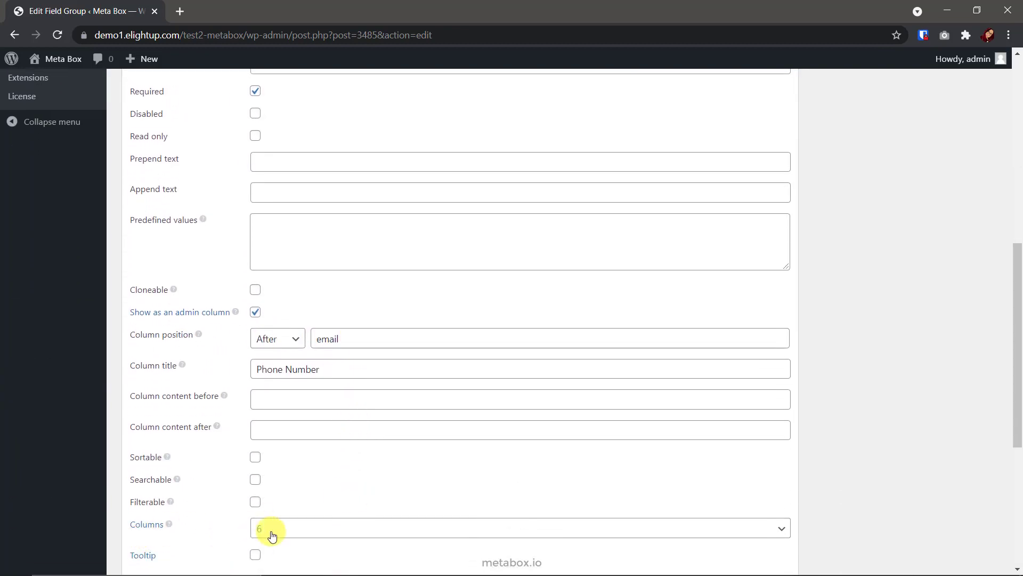
scroll(272, 535, up, 10)
click(281, 187)
Check the Date and Time admin column, positioned after phone_number
click(267, 259)
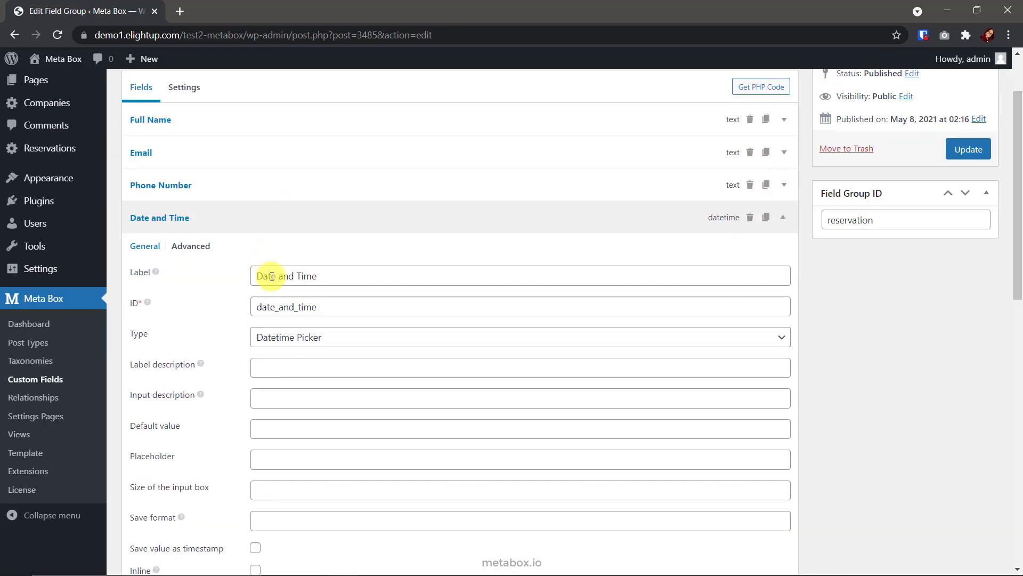
scroll(293, 471, down, 5)
scroll(379, 447, down, 3)
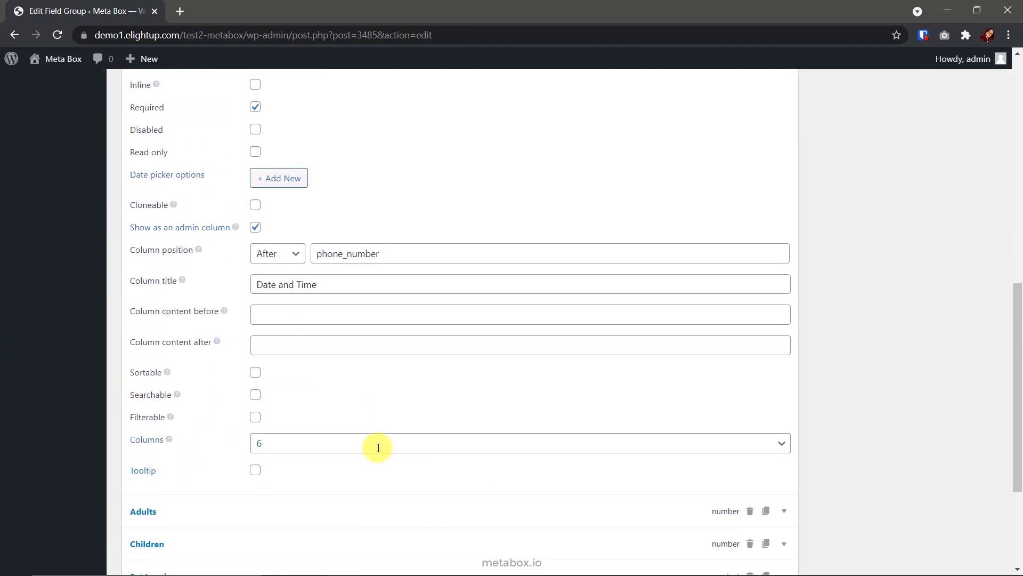
scroll(265, 480, up, 10)
click(265, 294)
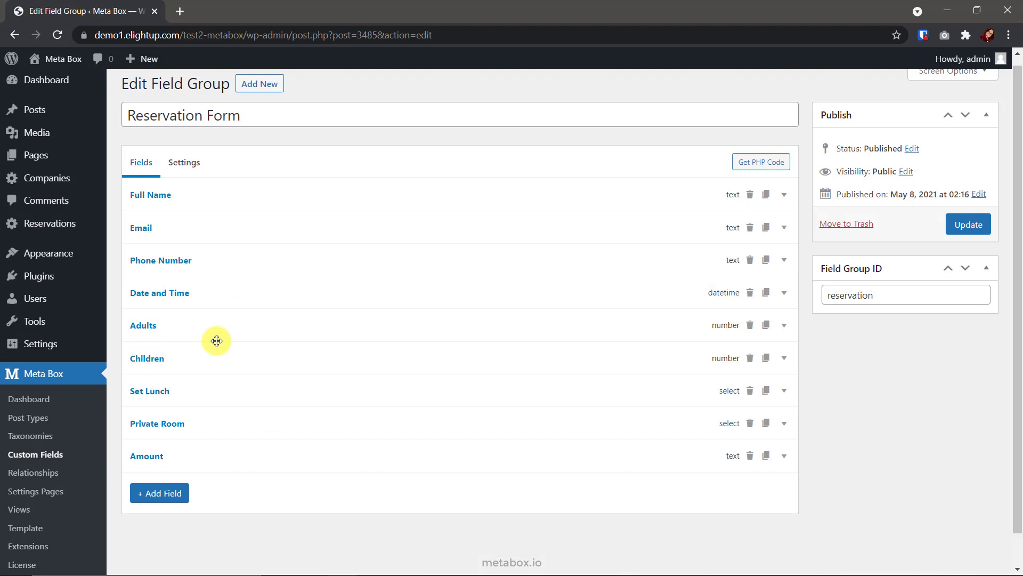
Show the field group on Reservation posts instead of Post, update it, then add a new reservation
click(185, 173)
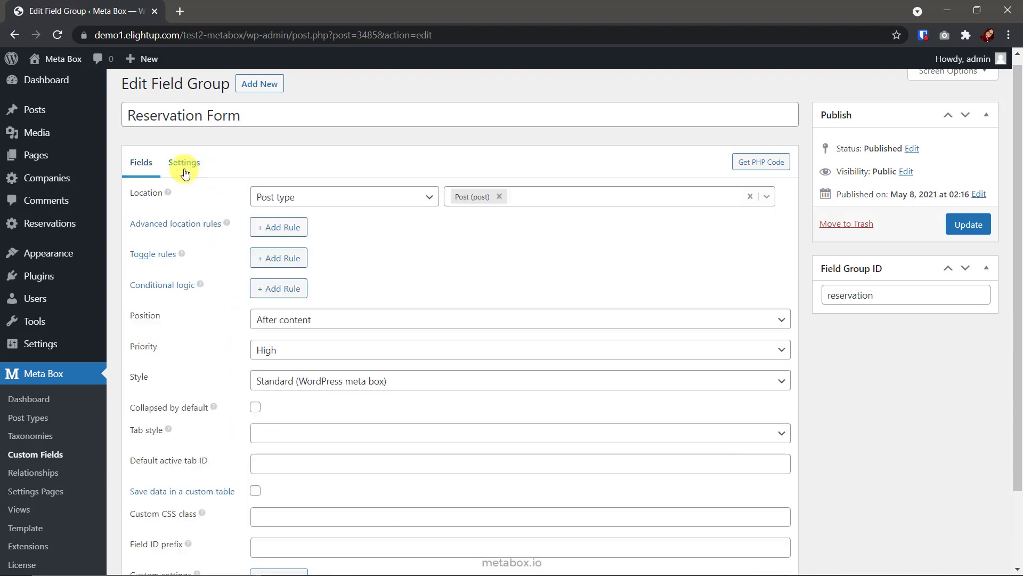
click(500, 196)
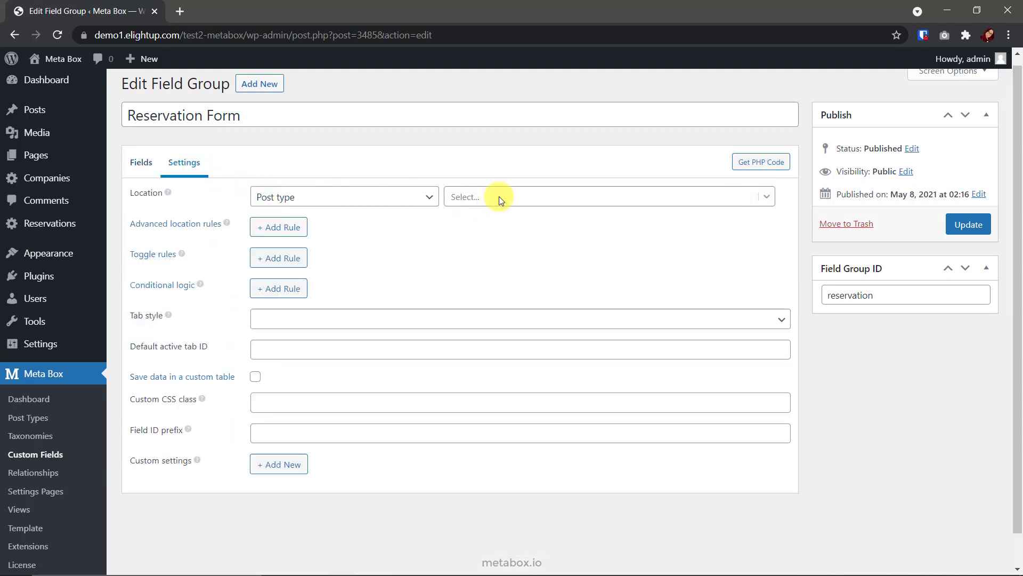
click(504, 196)
click(498, 296)
click(952, 234)
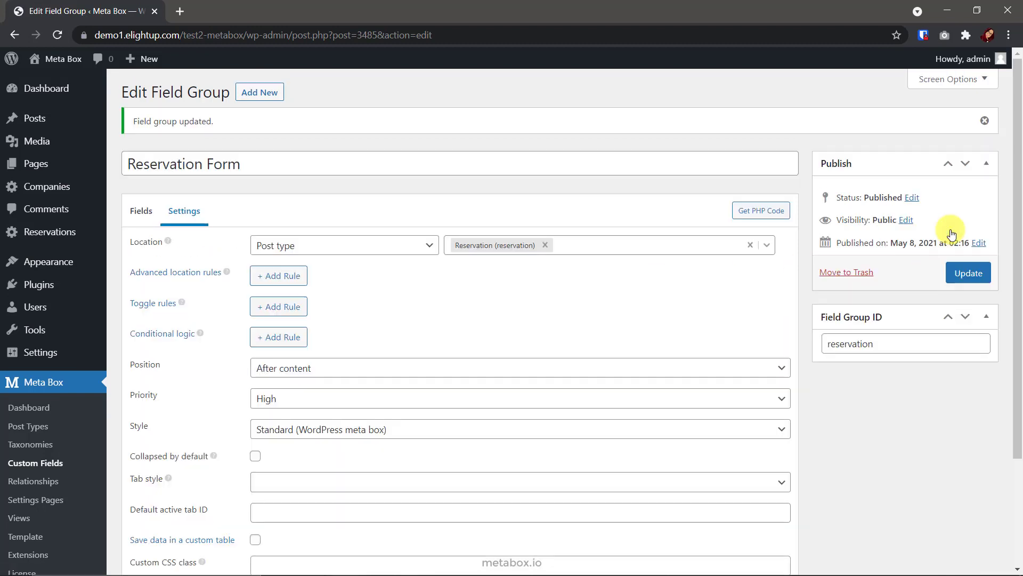
click(58, 231)
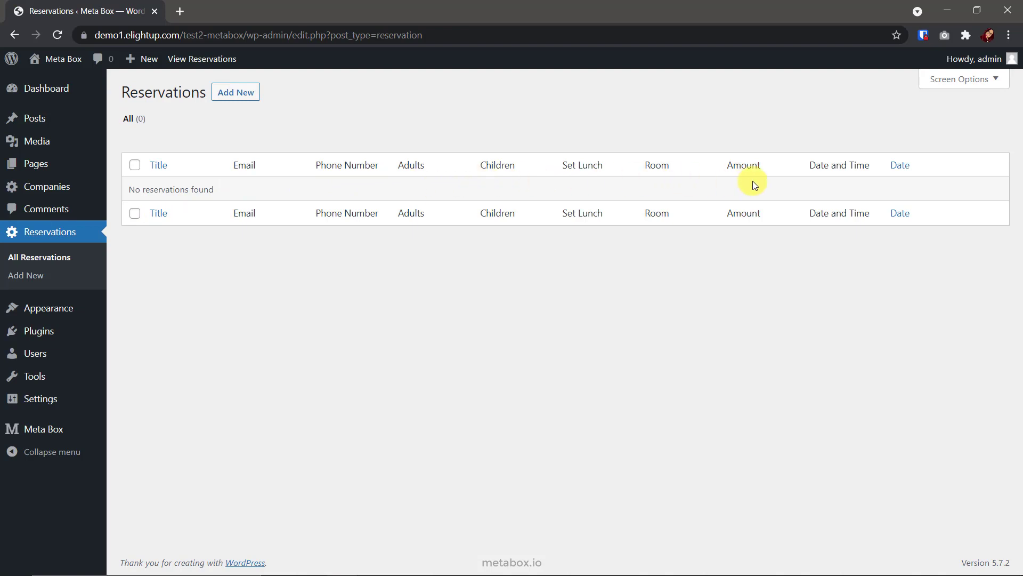
click(243, 96)
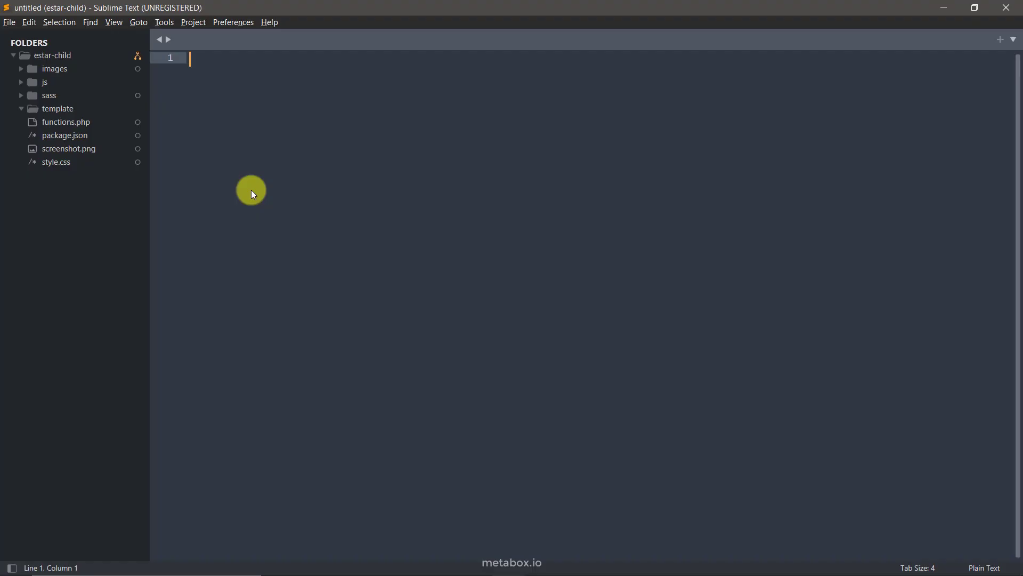
Create a new file in the template folder holding the Reservation Page template code
right_click(95, 107)
click(130, 115)
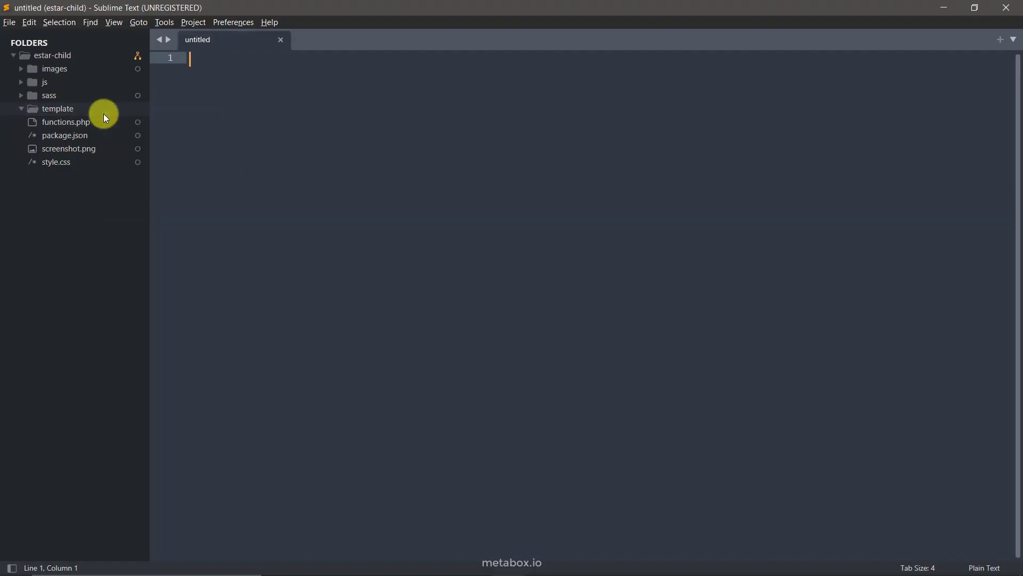
text(<?php /**  * Template Name: Reservation Page  */ get_header(); if( have_posts() ) :     while ( have_posts() ) :         the_post();         ?>         <main id="main" class="site-main" role="main">             <div class="col-left">                 <?php the_content(); ?>                 <div id="total1"></div>             </div>             <div class="col-right">                 <?php dynamic_sidebar( 'sidebar-1' );?>             </div>         </main>         <?php         endwhile; endif; get_footer();)
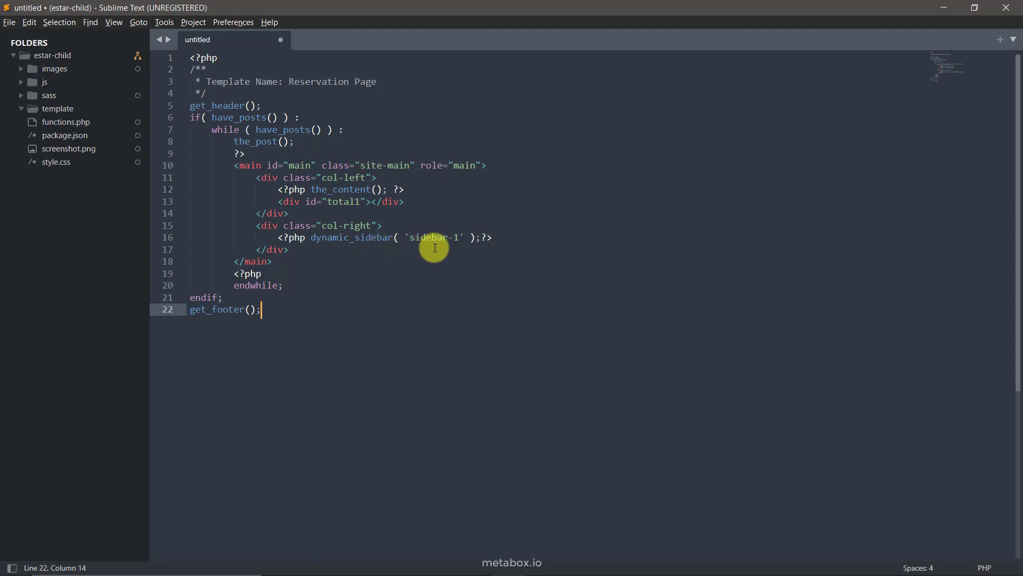
Expand the sidebar's Custom HTML widget on the WordPress widgets page
key(alt+Tab)
click(437, 15)
click(589, 154)
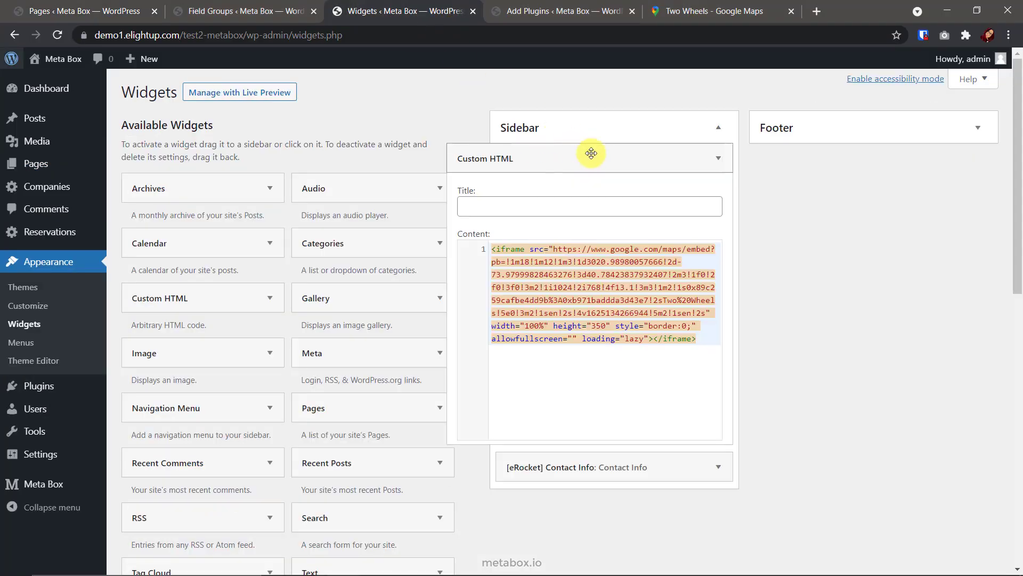
Copy the Google Maps embed HTML for the Two Wheels restaurant location
click(687, 11)
mouse_move(659, 303)
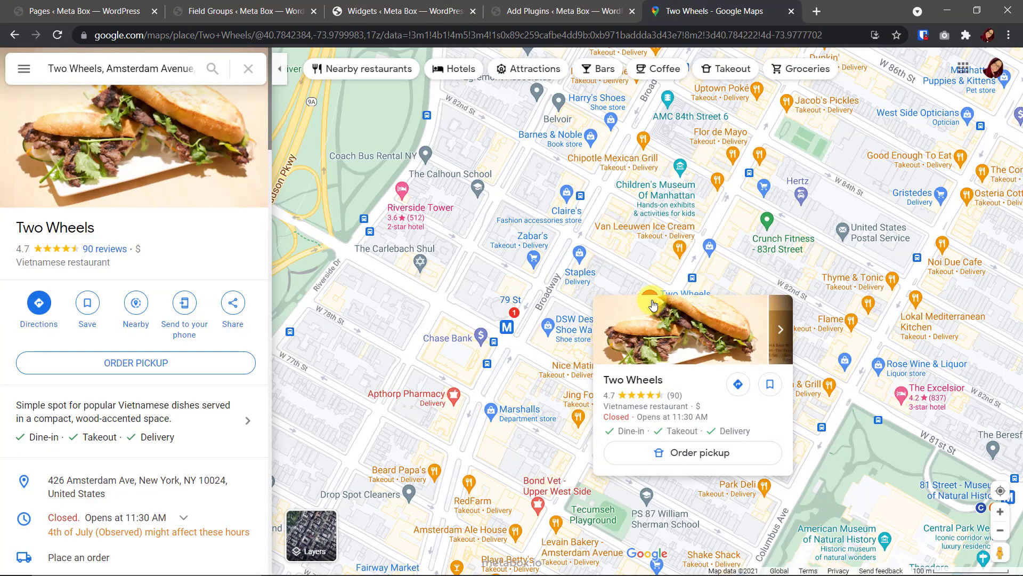
click(232, 303)
click(489, 229)
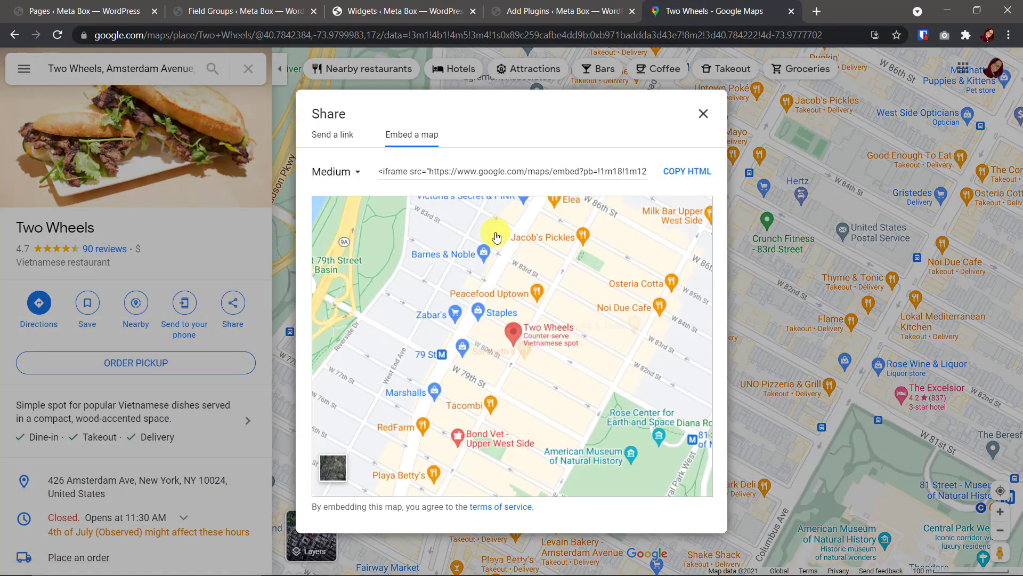
click(688, 171)
click(405, 12)
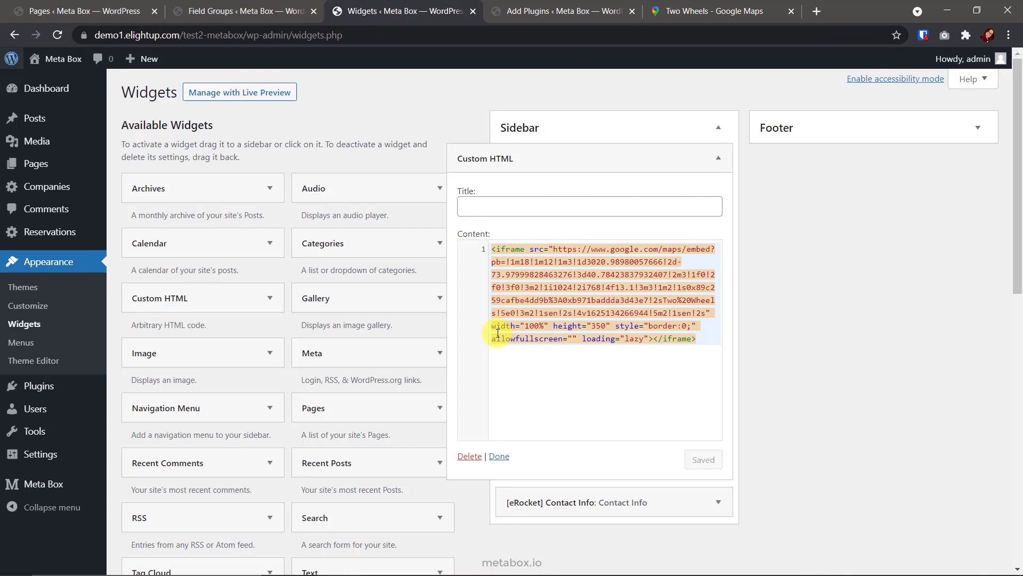
Review the sidebar's Contact Info widget and view the active eRocket plugin listing
click(613, 158)
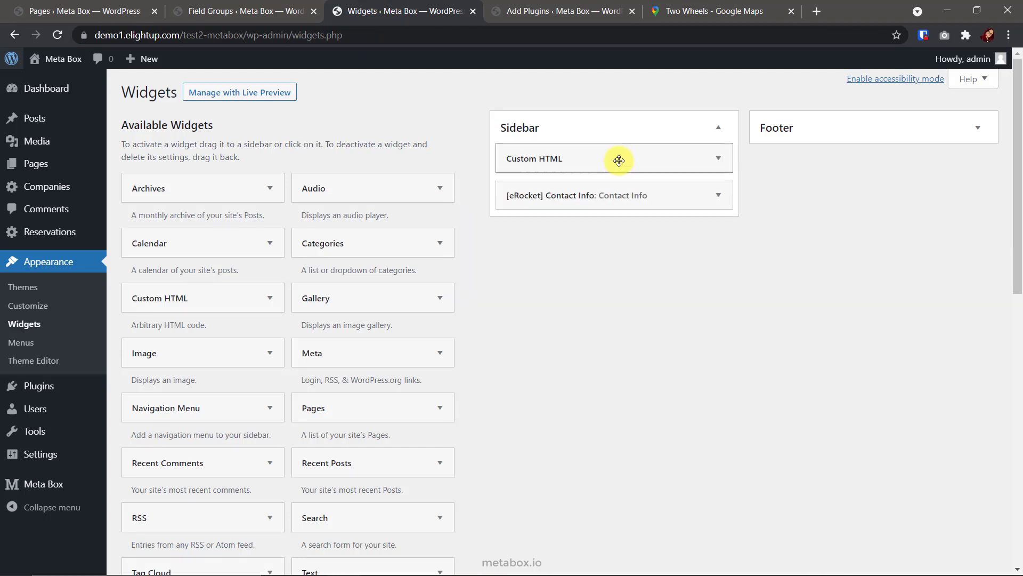
click(659, 193)
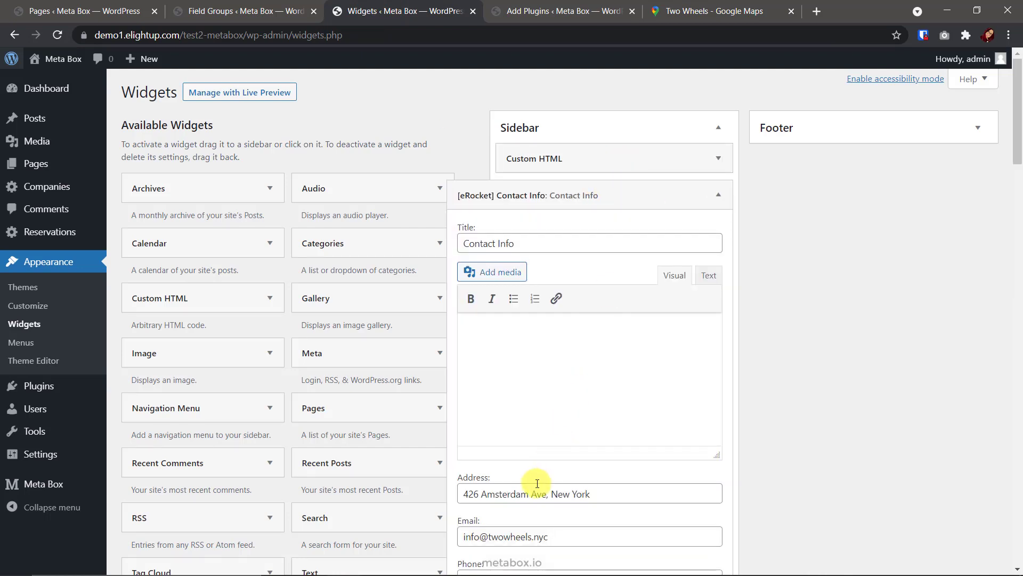
scroll(537, 484, down, 2)
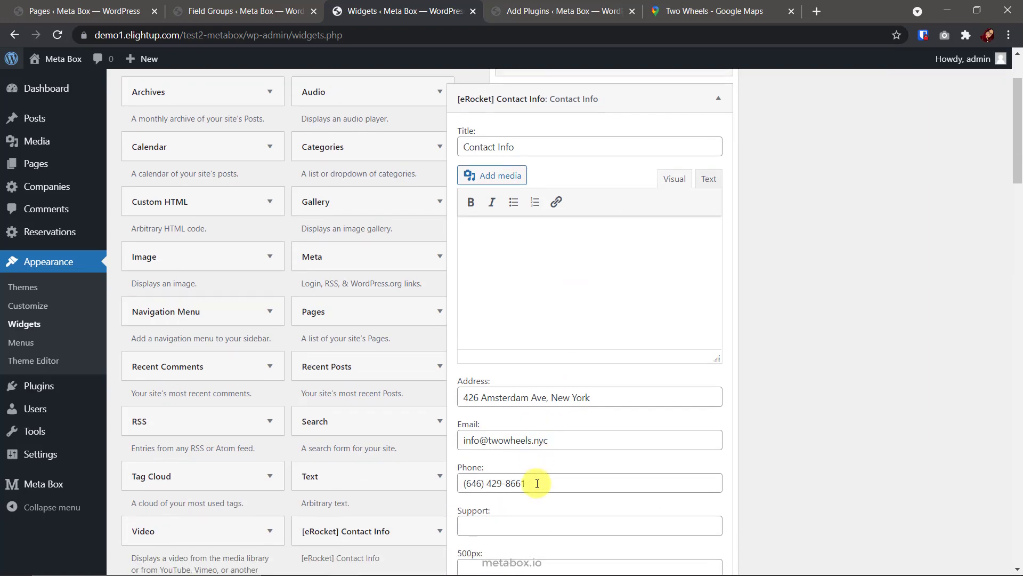
scroll(537, 483, down, 5)
scroll(537, 483, down, 10)
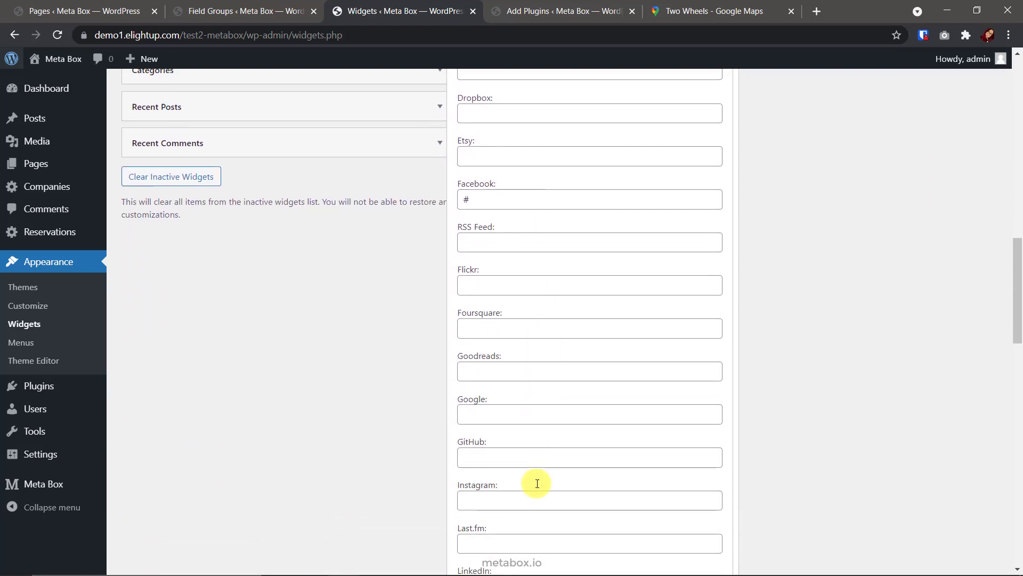
scroll(535, 484, up, 15)
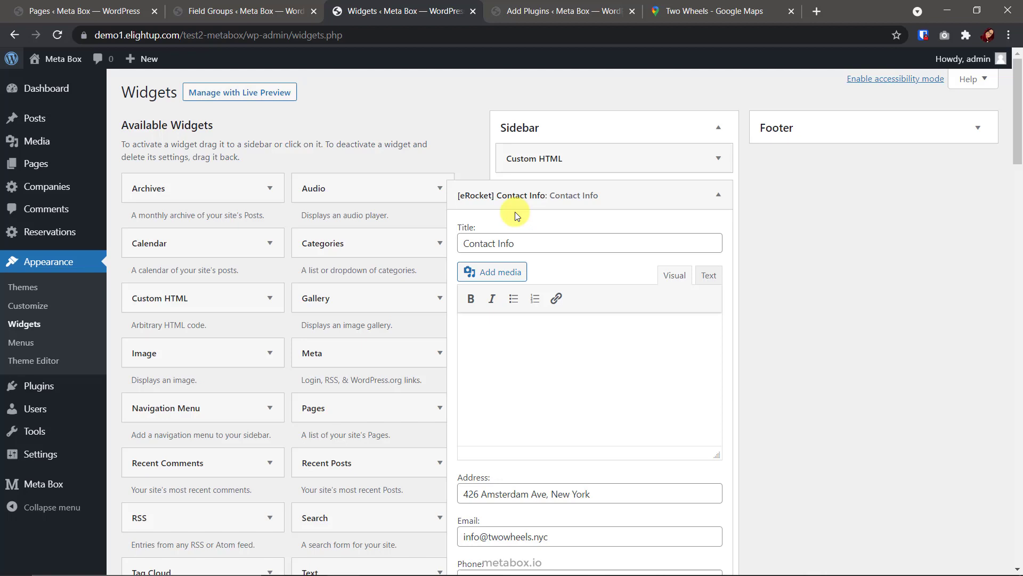
click(626, 198)
click(560, 11)
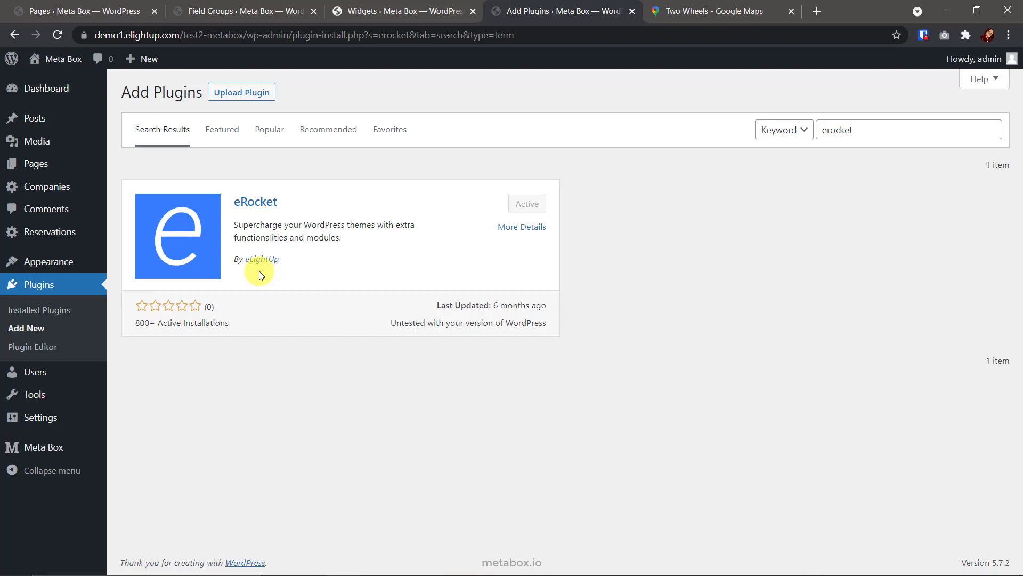
Save the template file as reservation-page.php in the template folder
key(alt+Tab)
key(ctrl+s)
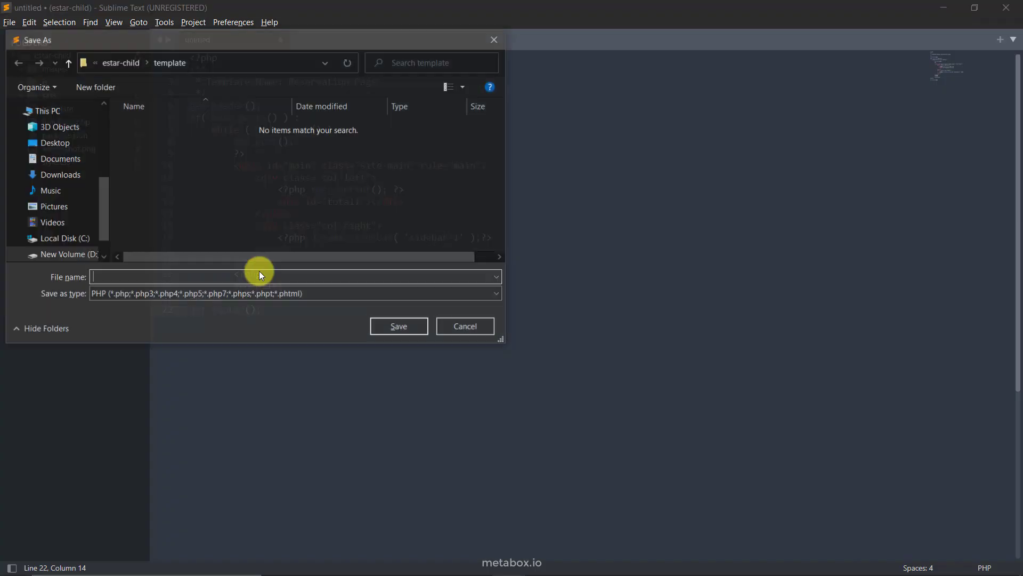
key(ctrl+v)
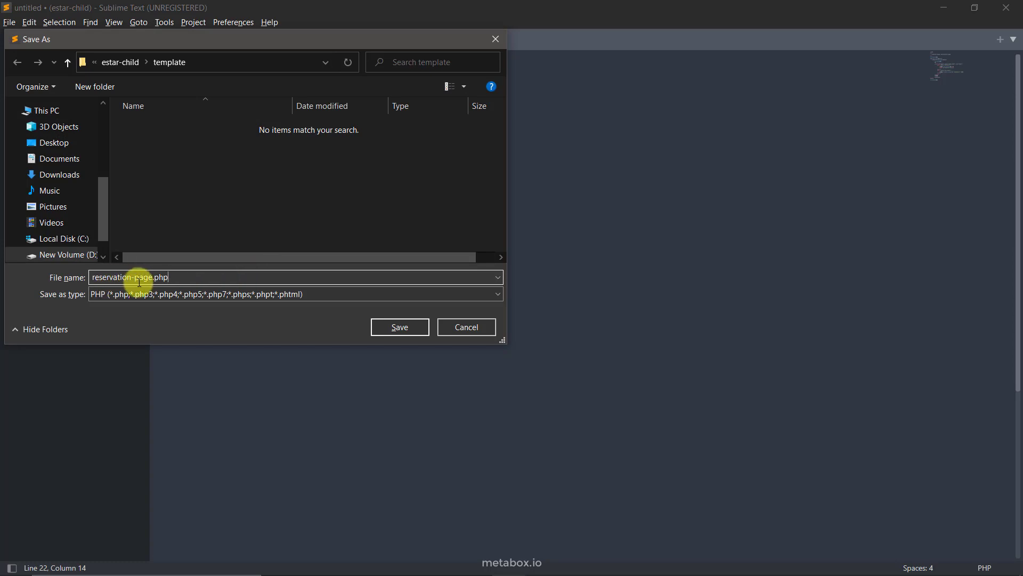
key(Return)
Upload reservation-page.php to the server with FileZilla
key(alt+Tab)
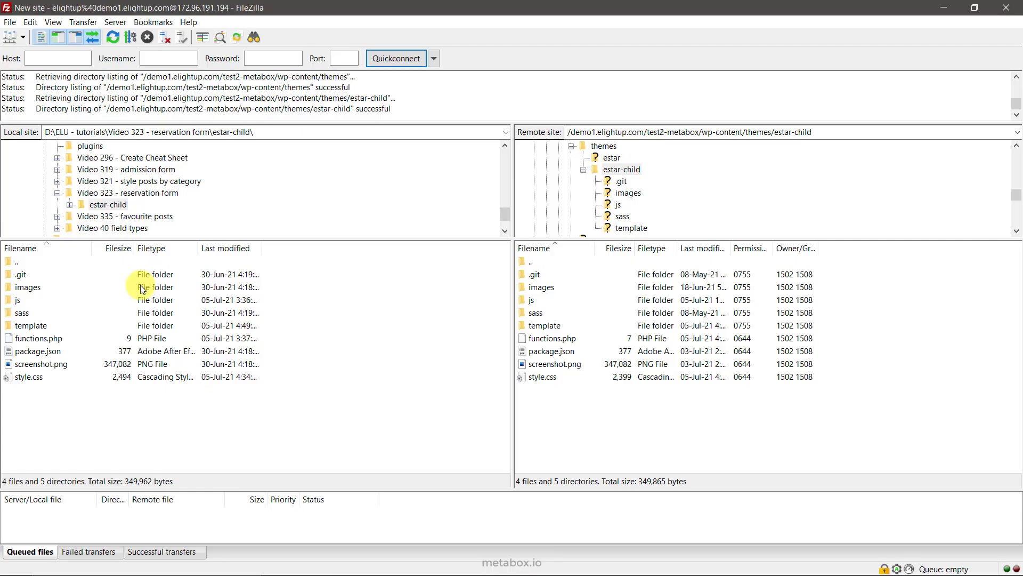
double_click(240, 320)
double_click(48, 271)
key(alt+Tab)
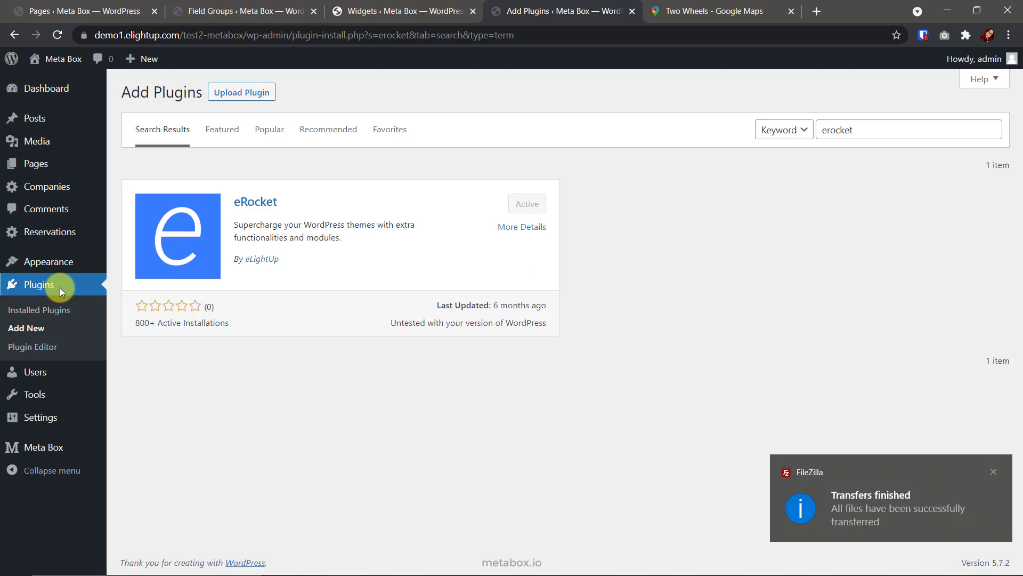
Assign the Reservation Page template to 0- Reservation Page, update it, and preview it
click(69, 11)
click(190, 192)
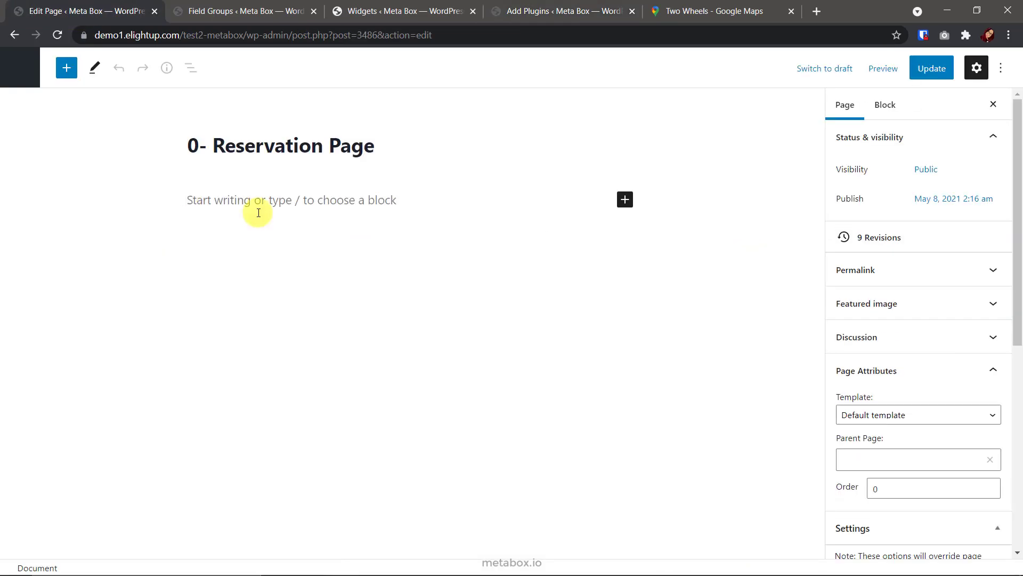
click(909, 447)
click(916, 476)
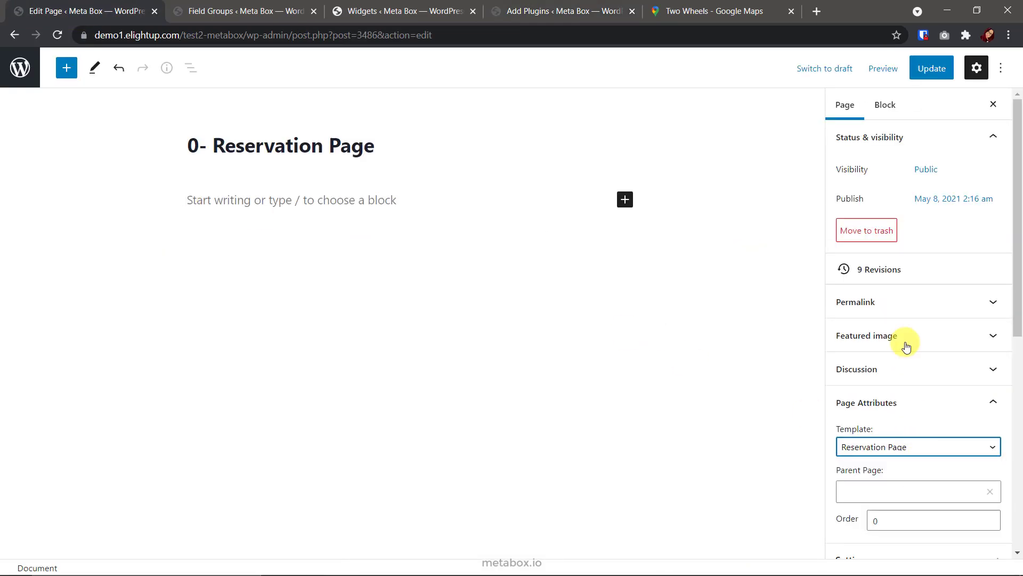
click(929, 69)
click(869, 68)
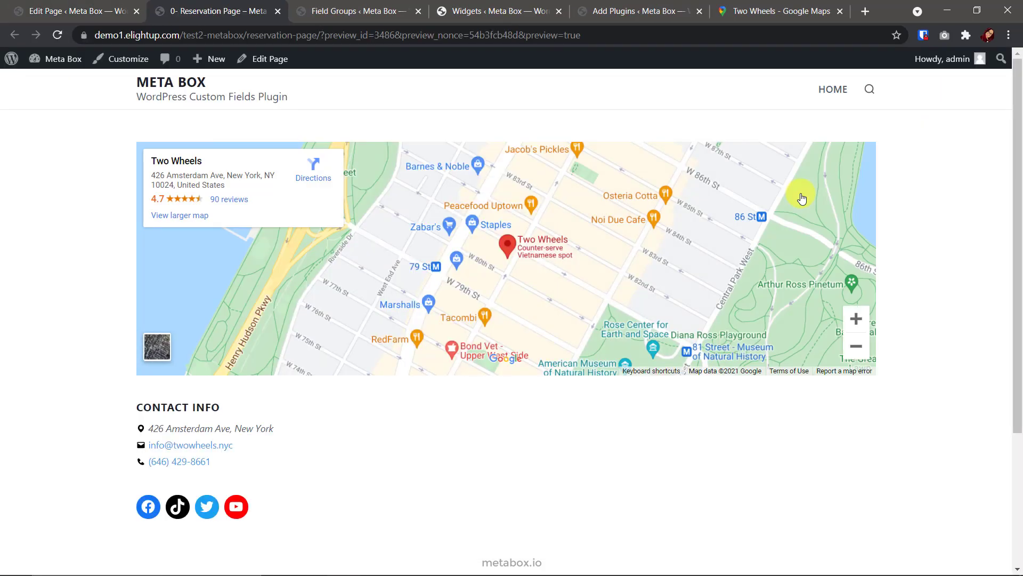
click(368, 11)
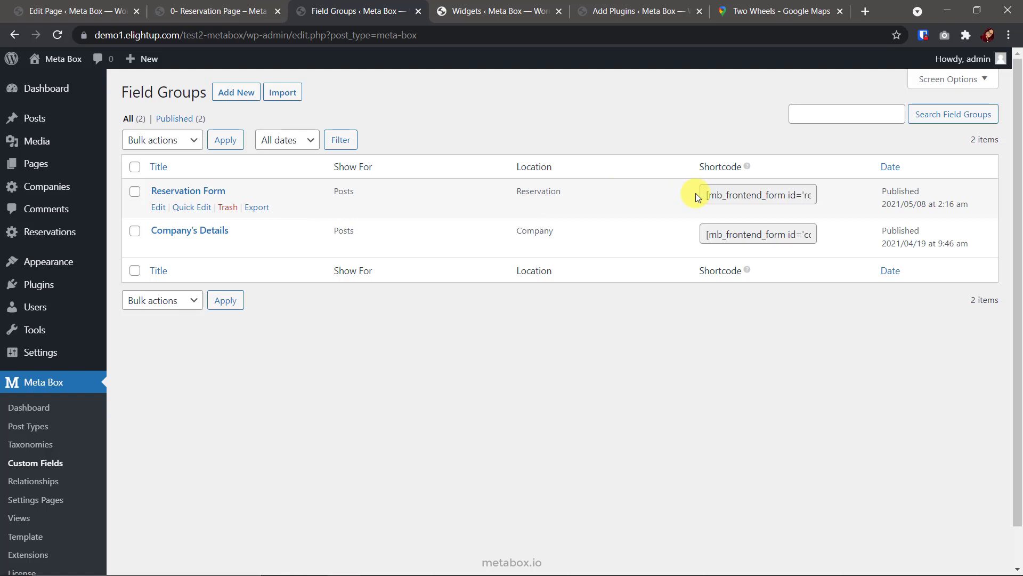
Paste the Reservation Form shortcode into the page, replacing post_fields with submit_button='Book Now'
click(730, 195)
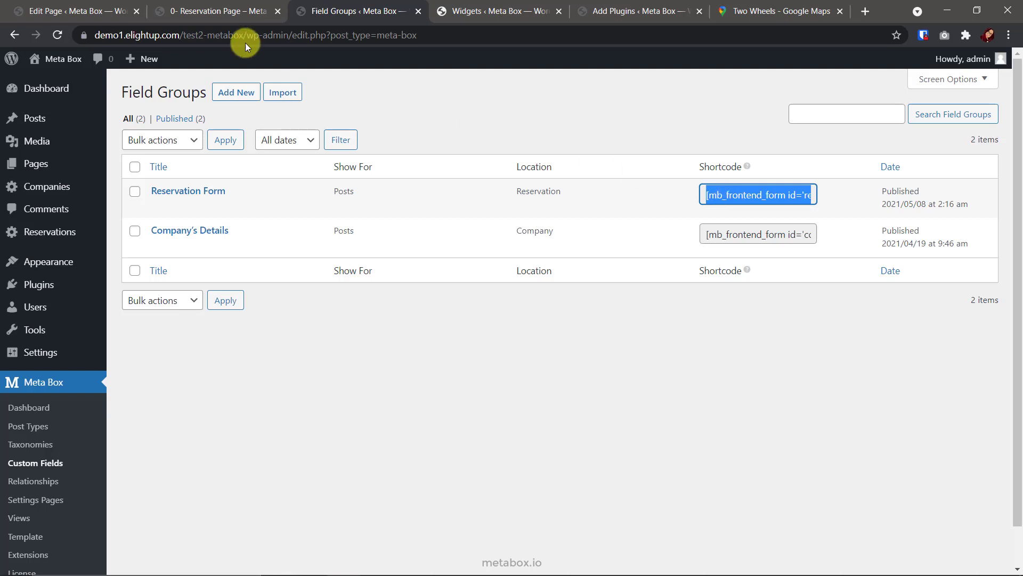
click(77, 10)
click(256, 201)
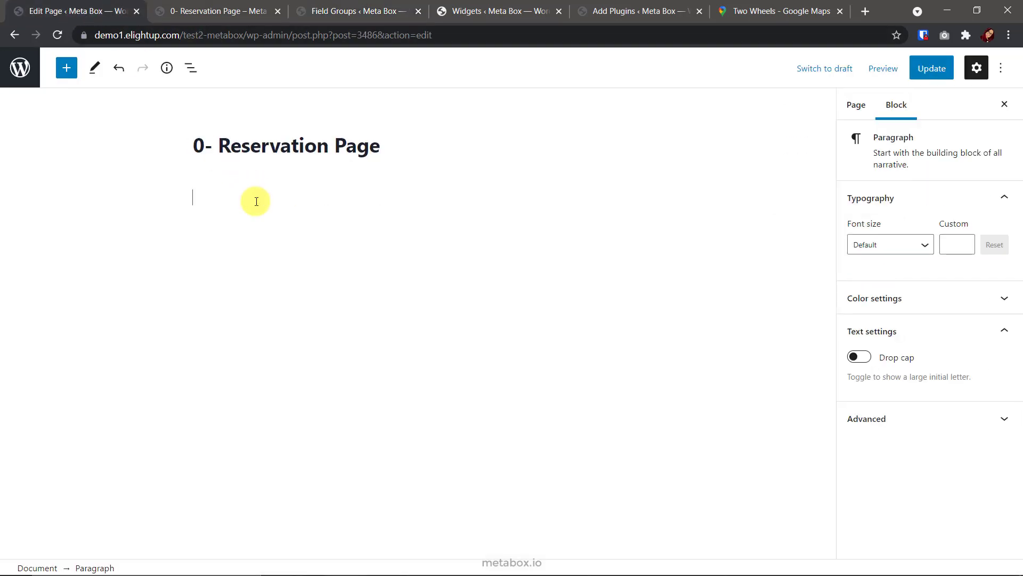
key(ctrl+v)
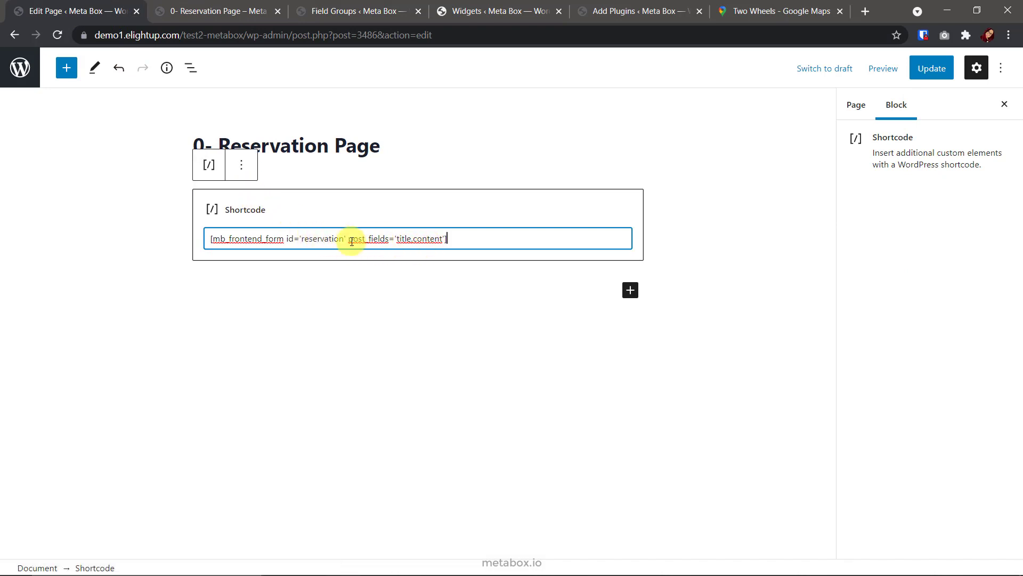
drag(349, 239, 441, 239)
key(BackSpace)
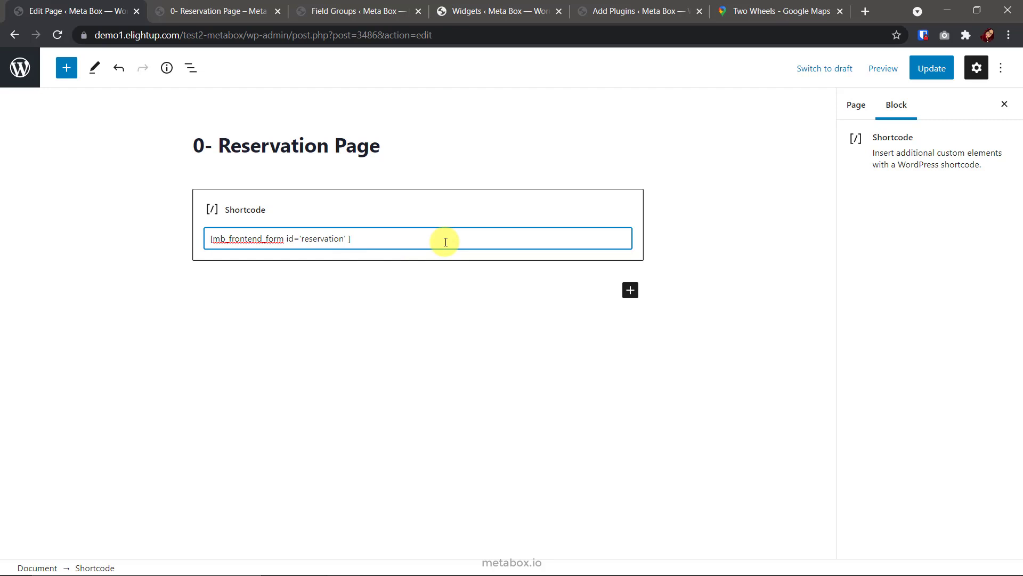
text(submit_button='Book Now')
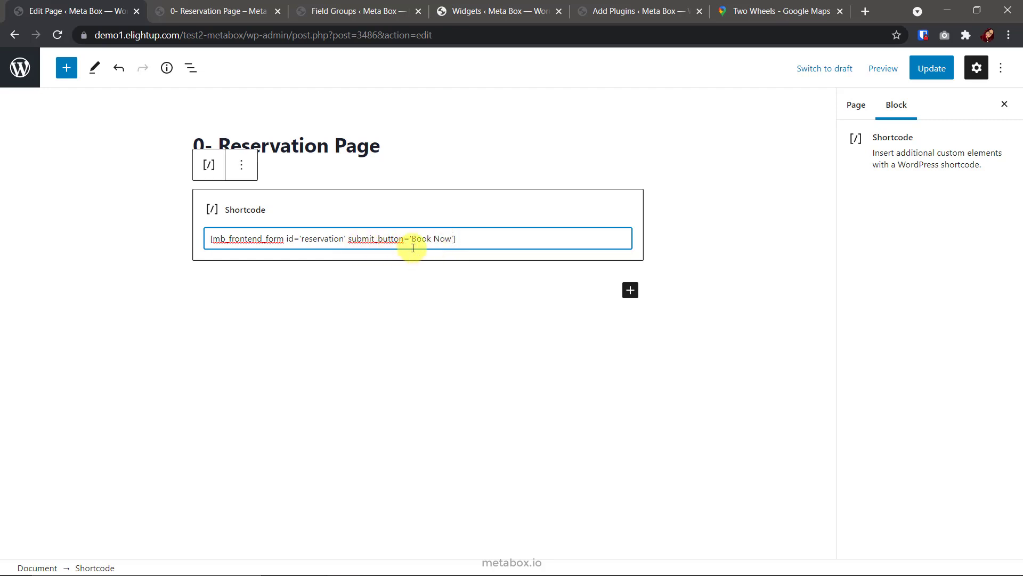
Update the page and preview it in a new tab
click(922, 67)
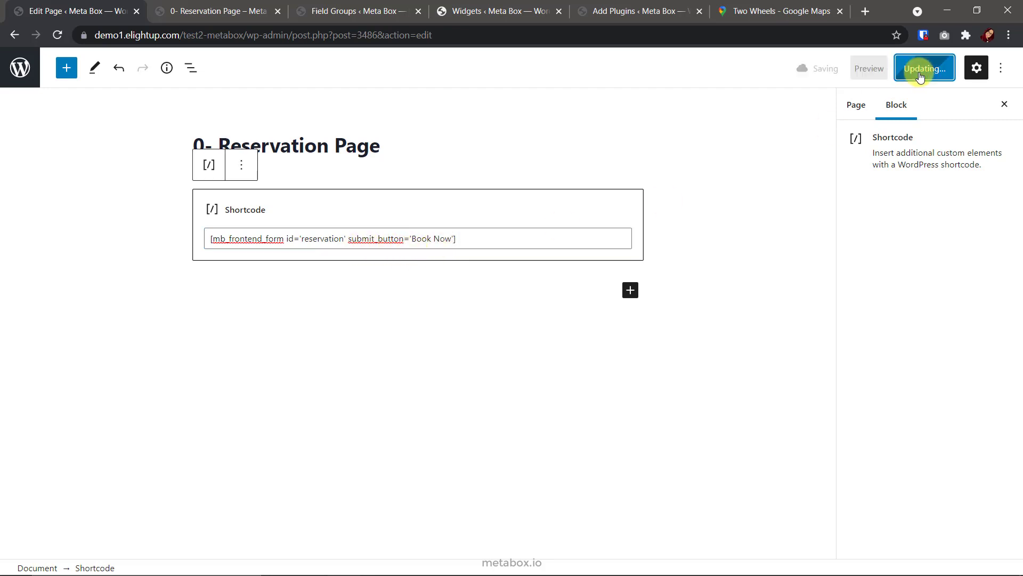
click(870, 79)
click(822, 196)
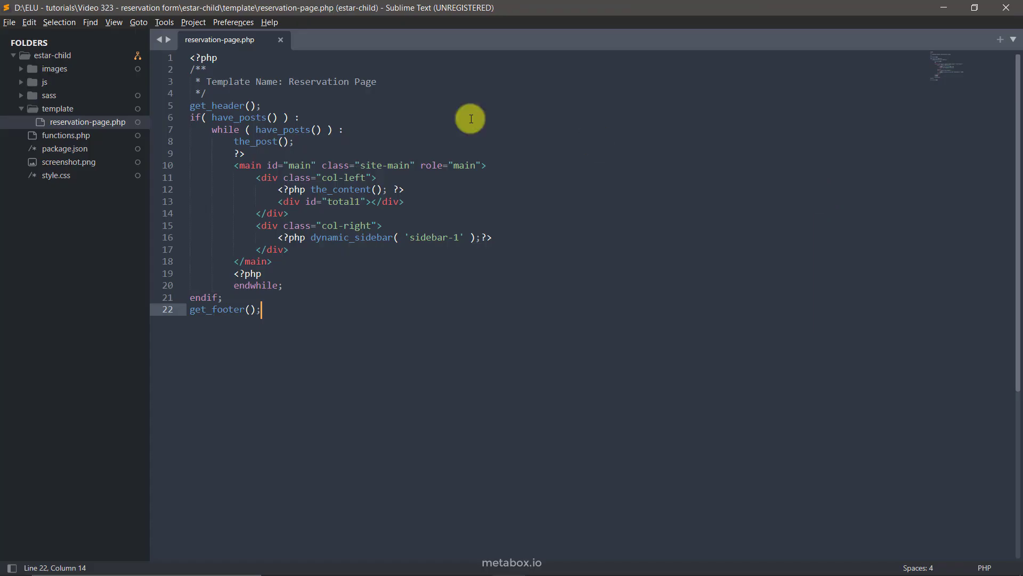
click(69, 175)
Paste the reservation form styles into style.css at line 96 and save
scroll(342, 429, down, 15)
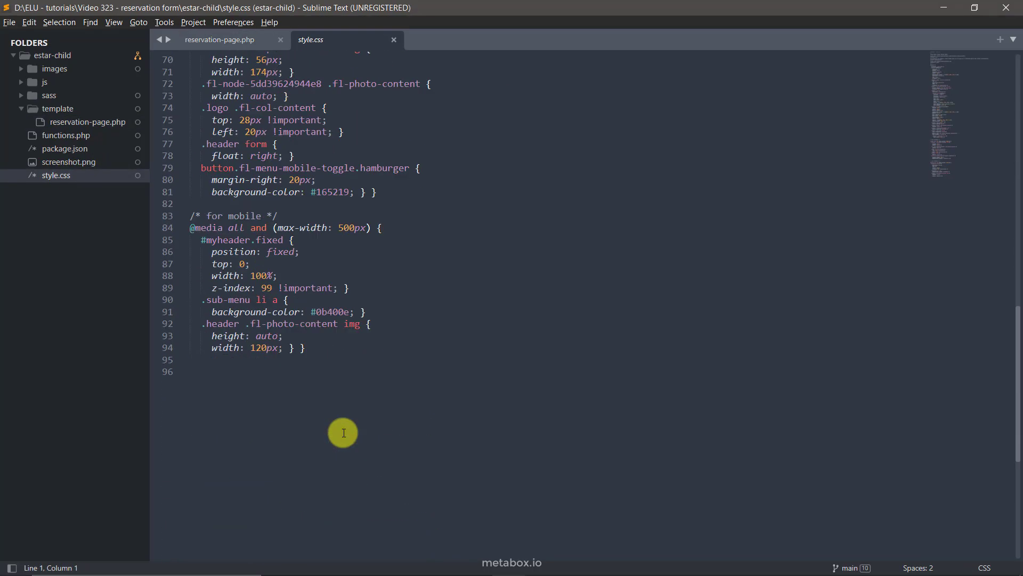
scroll(344, 433, down, 1)
click(225, 343)
key(ctrl+v)
scroll(297, 334, up, 15)
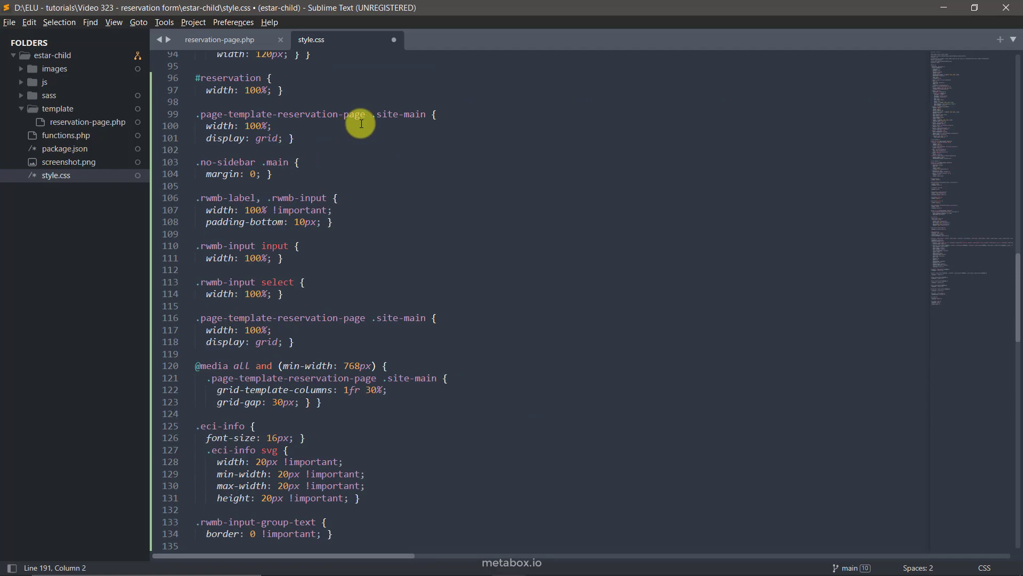
scroll(361, 123, down, 13)
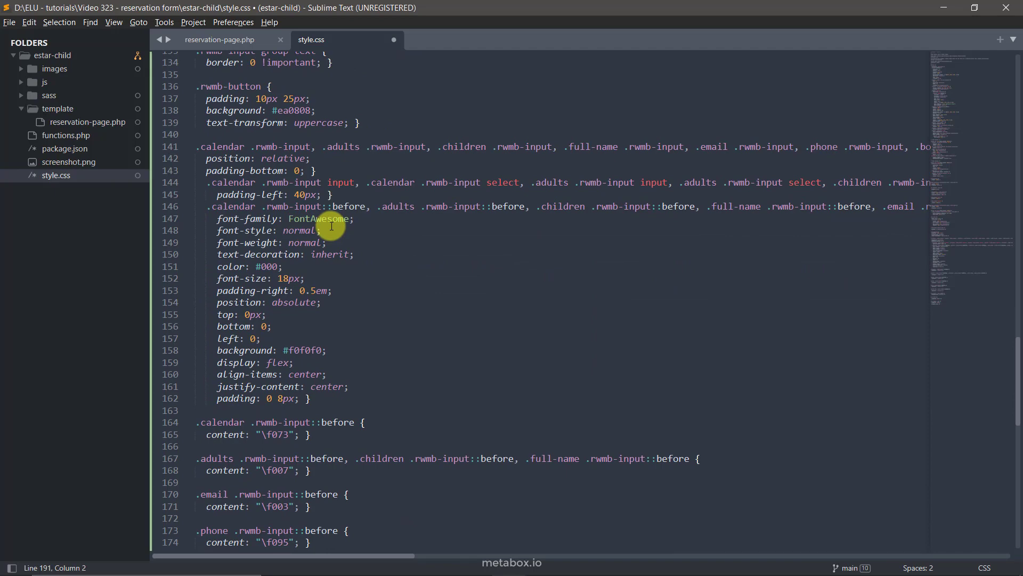
scroll(332, 226, down, 9)
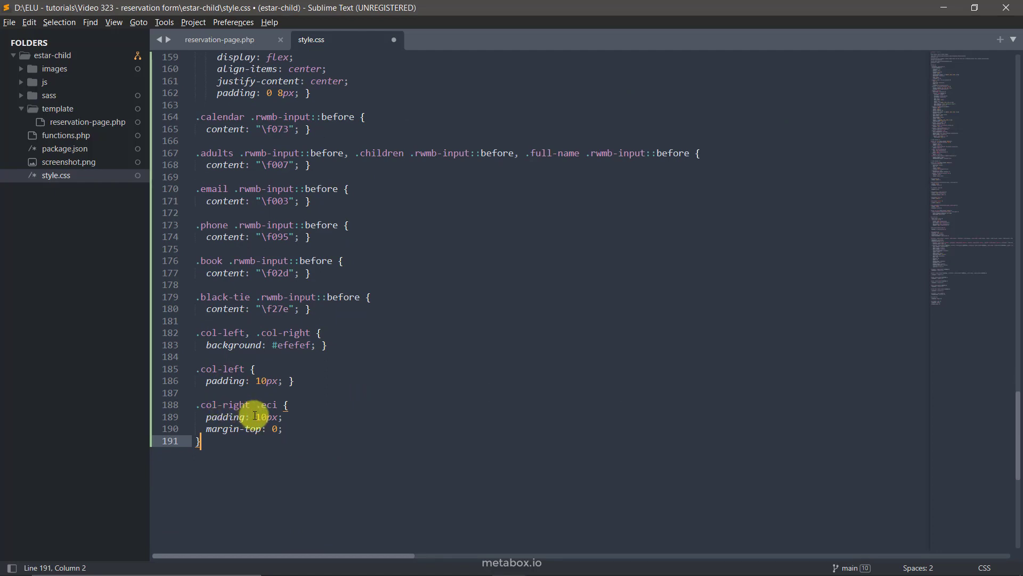
key(ctrl+s)
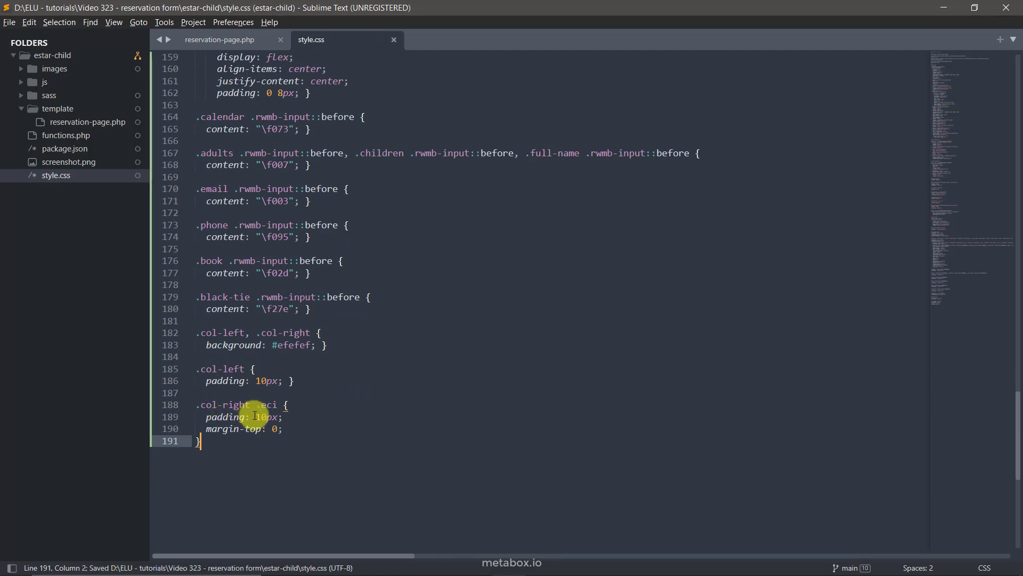
Add the child_theme_scripts function enqueuing Font Awesome and the stylesheet to functions.php, and save
click(58, 135)
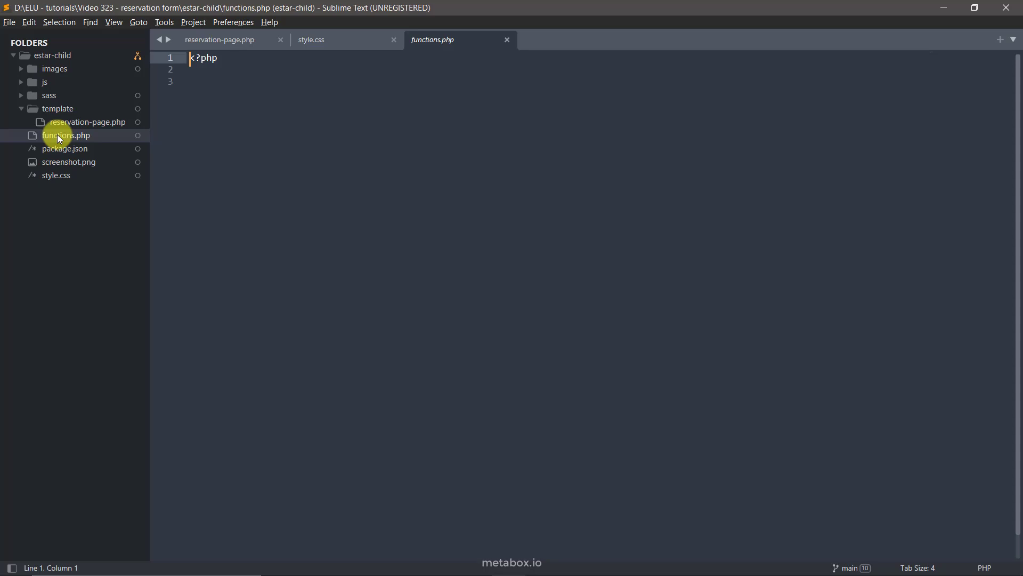
key(Down)
key(Down)
text(function child_theme_scripts() {     wp_enqueue_style('font-awesome', 'https://cdn.jsdelivr.net/fontawesome/4.7.0/css/font-awesome.min.css', '', '4.7.0');     wp_enqueue_style('estar-child-style', get_stylesheet_directory_uri() . '/style.css', false, '1.0', 'all'); } add_action( 'wp_enqueue_scripts', 'child_theme_scripts' );)
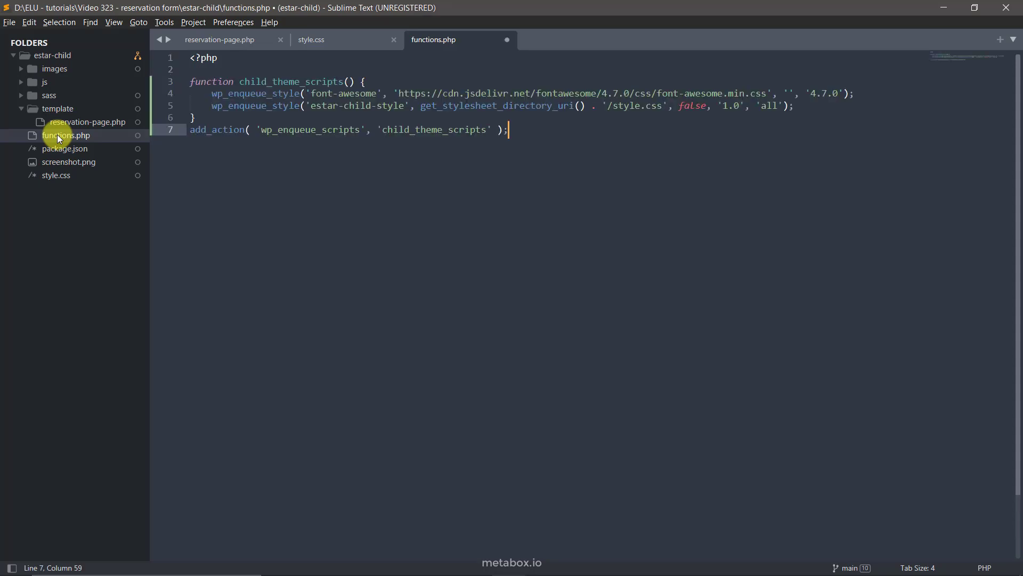
key(ctrl+s)
Upload style.css and functions.php from estar-child in FileZilla, overwriting the remote files
key(alt+Tab)
scroll(125, 219, up, 2)
click(106, 170)
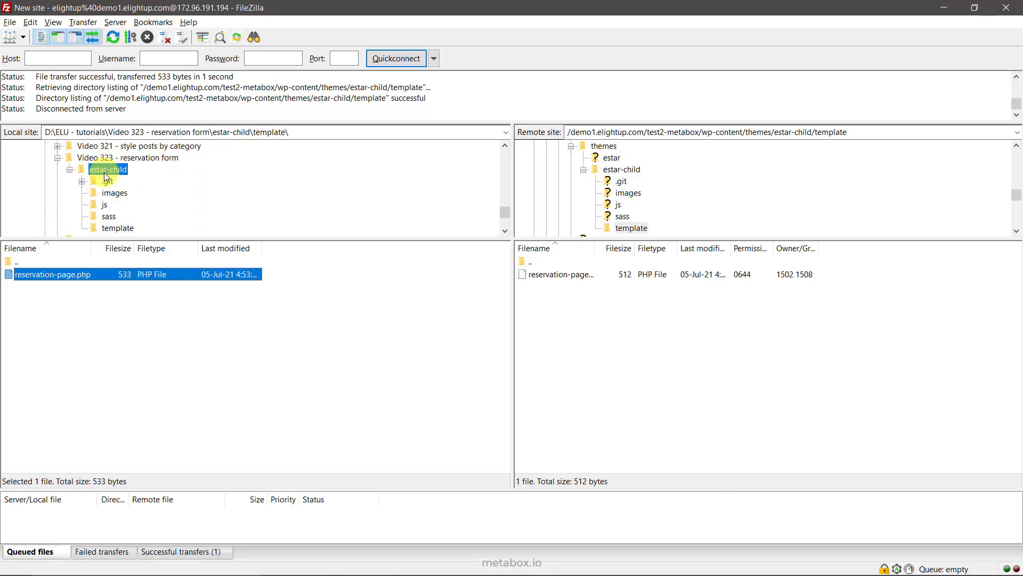
right_click(42, 376)
click(64, 385)
click(662, 381)
click(34, 339)
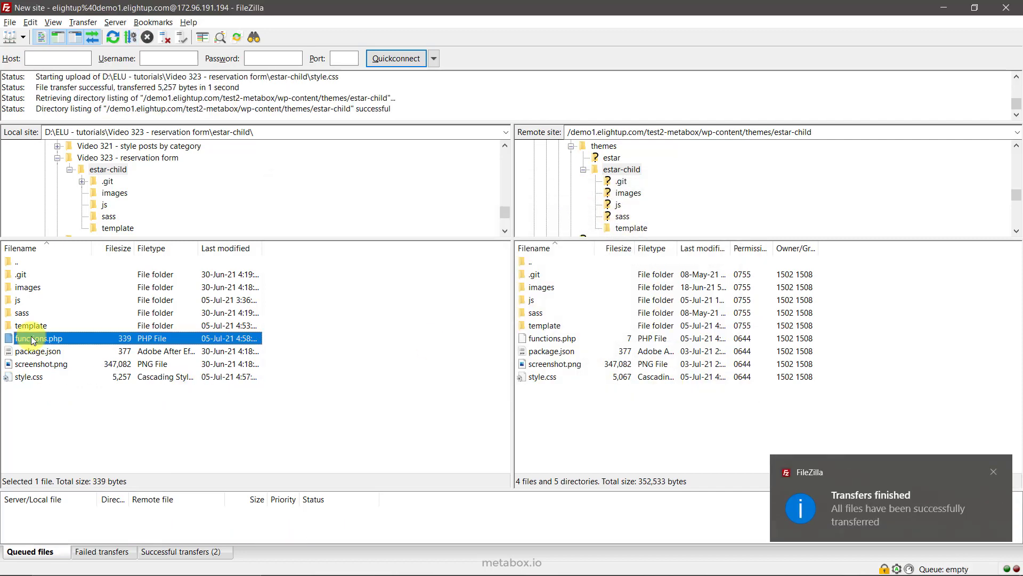
right_click(33, 339)
click(55, 341)
key(Return)
key(alt+Tab)
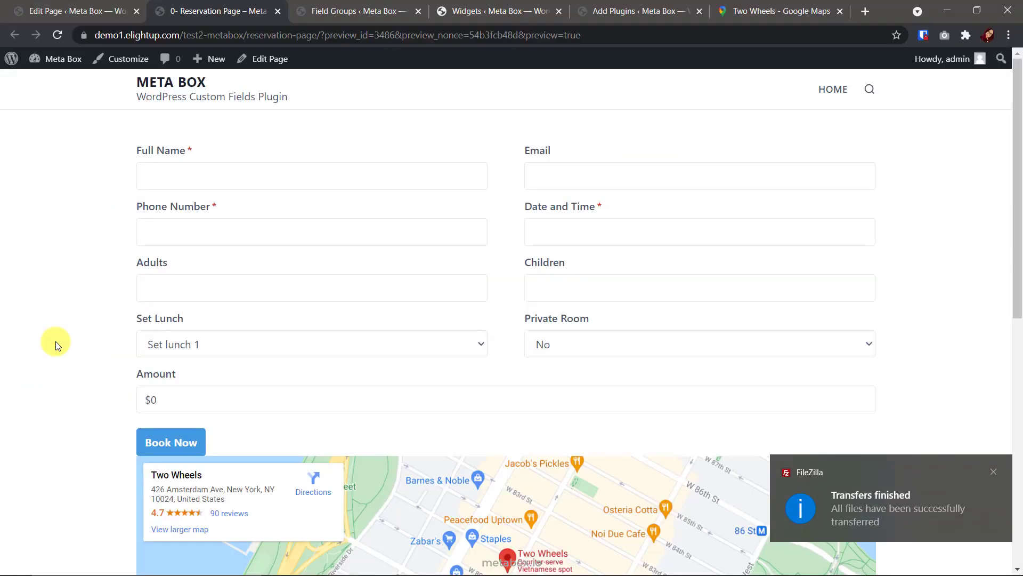
key(F5)
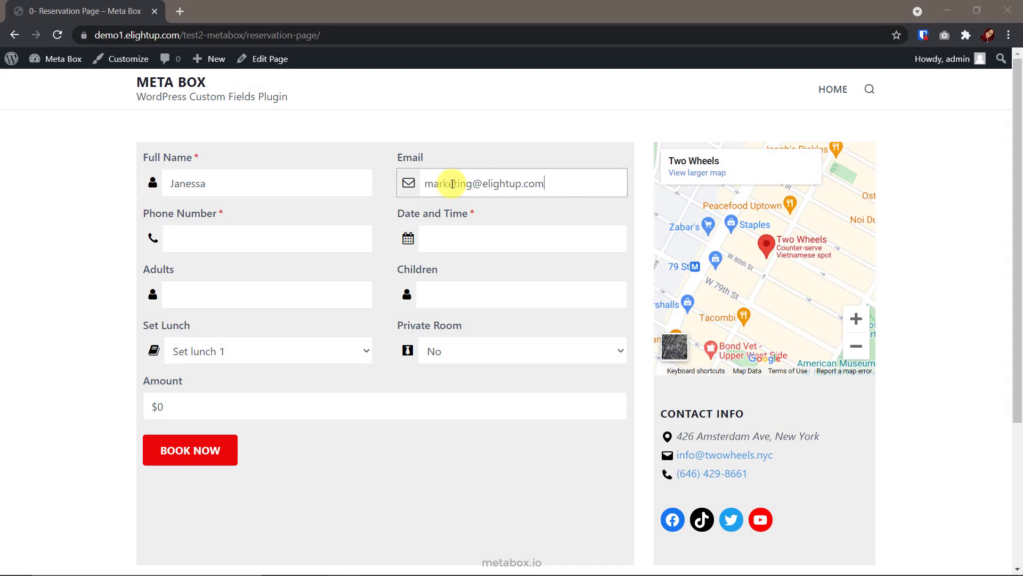
click(331, 238)
text(0987654321)
click(522, 239)
drag(526, 421, 560, 423)
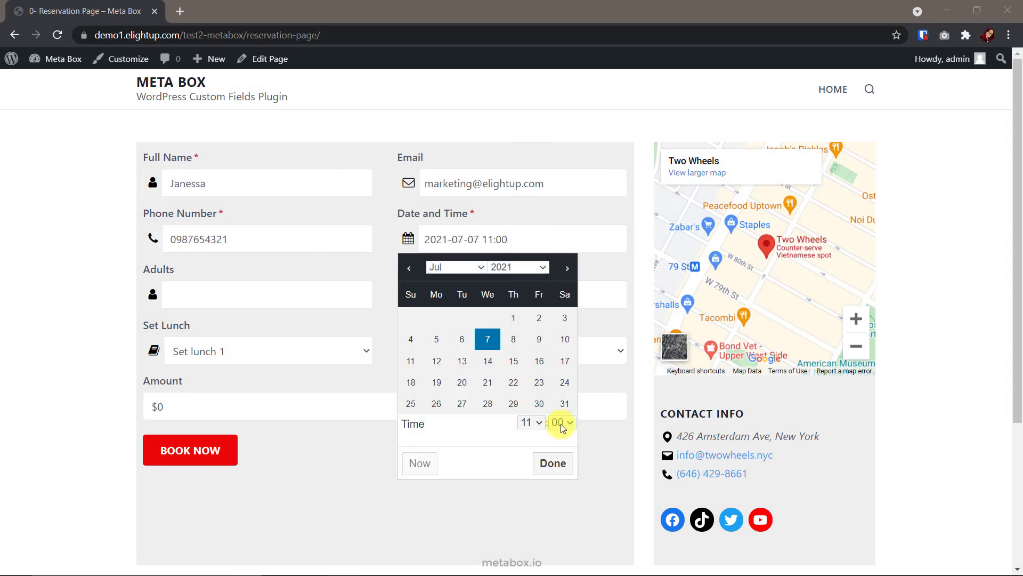
click(409, 347)
Enter 4 adults and 2 children, and choose Set lunch 3 and the Luxury room
click(266, 294)
text(4)
click(522, 295)
text(2)
click(267, 350)
click(267, 405)
click(496, 349)
click(480, 391)
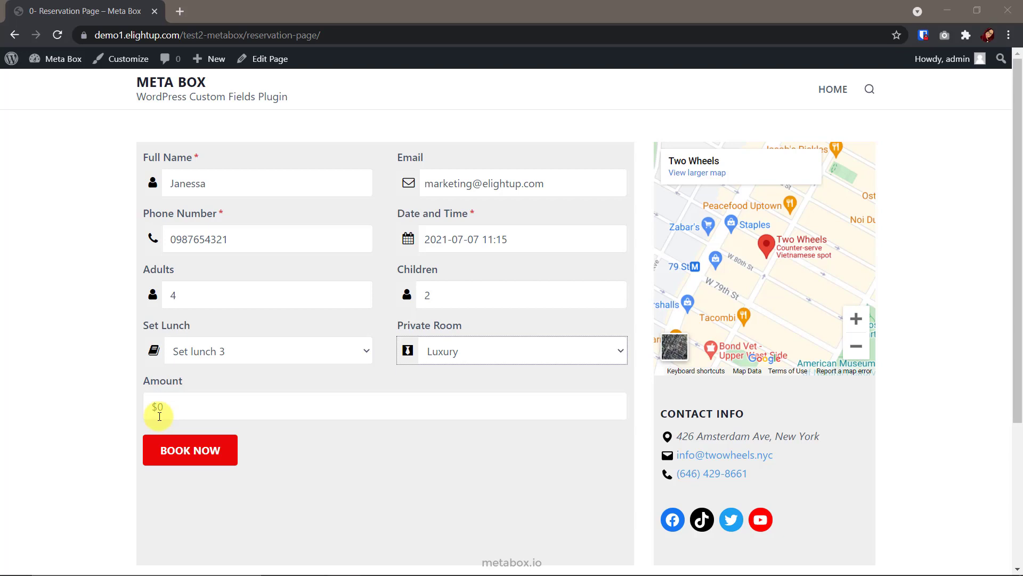
Paste the wp_ajax_total hooks and text_domain_load_total_ajax handler into functions.php and save
key(alt+Tab)
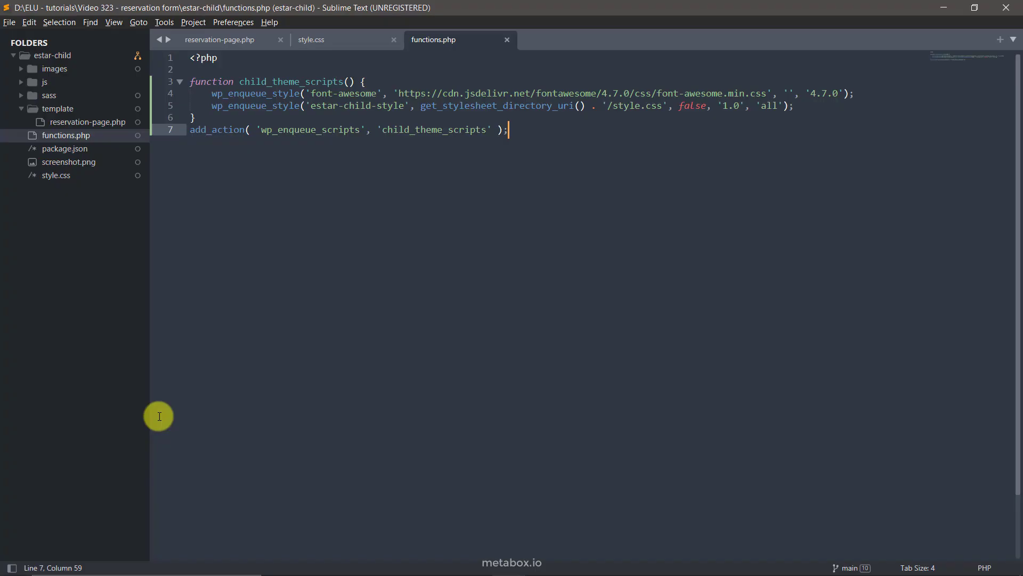
key(Return)
key(Return)
text(add_action( 'wp_ajax_total', 'text_domain_load_total_ajax' ); add_action( 'wp_ajax_nopriv_total', 'text_domain_load_total_ajax' ); function text_domain_load_total_ajax() {     $adults = $_POST['adults'] ?? 1;     $children = $_POST['children'] ?? 0;     $set_lunch = $_POST['set_lunch'] ?? 0;     $private_room = $_POST['private_room'] ?? 0;     $total = ( $adults * $set_lunch ) + ( $children * $set_lunch /2 ) + $private_room;     $total = '$' . number_format($total, 2, '.', ',');     wp_send_json_success( $total );     die(); })
mouse_move(242, 156)
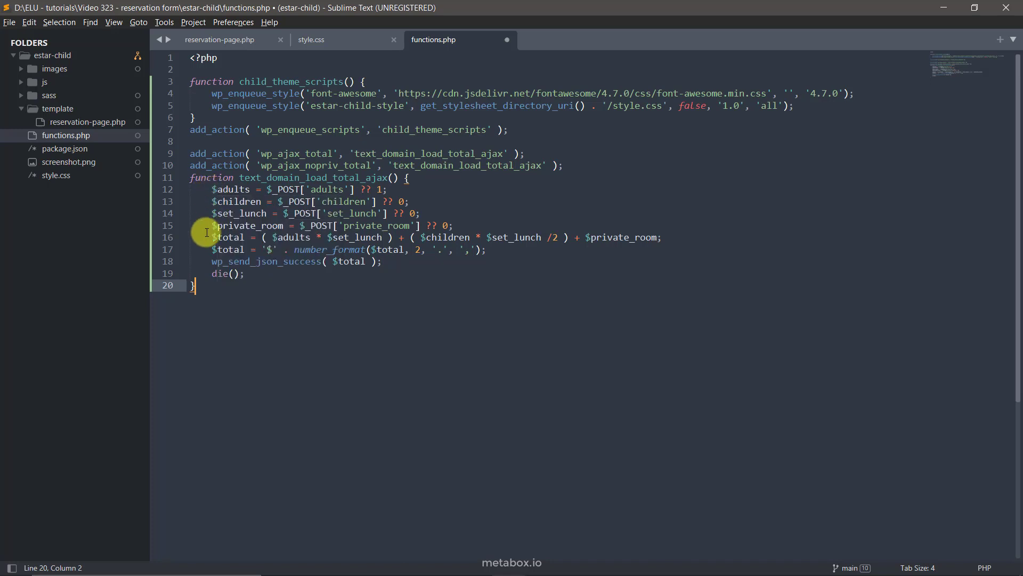
drag(212, 190, 388, 191)
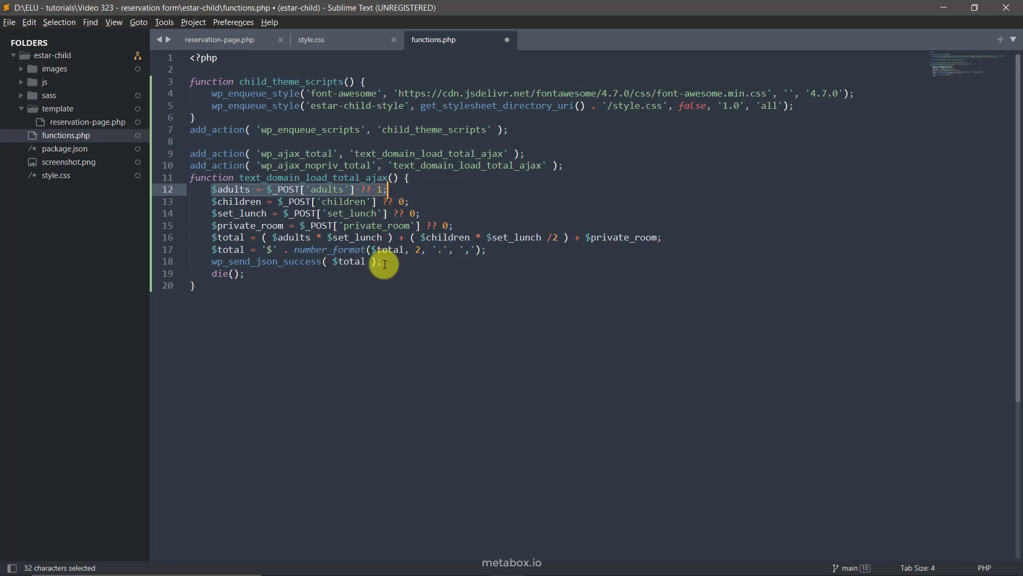
drag(382, 262, 684, 242)
key(ctrl+s)
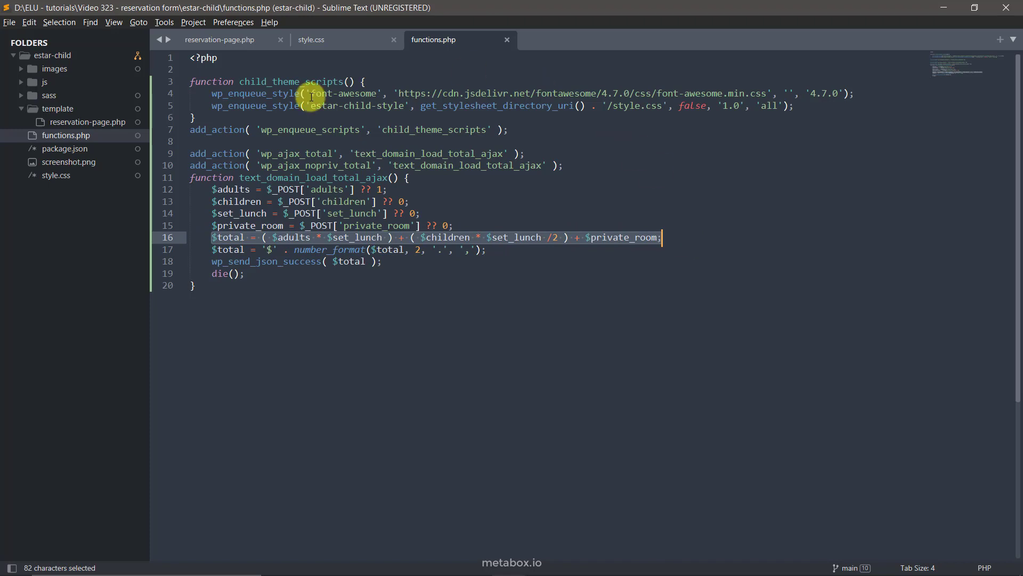
right_click(43, 81)
Create a new file in the js folder with the jQuery AJAX code and save it as script.js
click(59, 90)
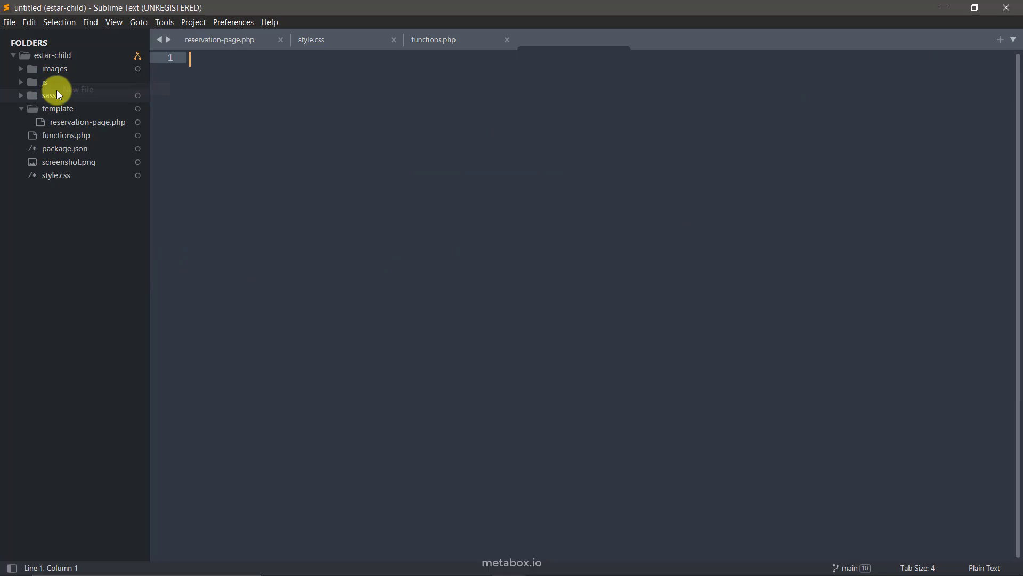
text((function($){     $(document).ready(function(){         $("#adults, #children, #set_lunch, #private_room").on( 'change', function(){             var adults = $('#adults').val();             var children = $('#children').val();             var set_lunch = $('#set_lunch').val();             var private_room = $('#private_room').val();             console.log( set_lunch );             $.ajax( {                 type: "post",                 dataType: "json",                 url : ReservationParams.ajaxURL,                 data: {                     action: 'total',                     adults: adults,                     children: children,                     set_lunch: set_lunch,                     private_room: private_room                 },                 success: function(response) {                     //console.log(response);                     $('#amount').val(response.data);                 },                 error: function( jqXHR, textStatus, errorThrown ){                     console.log( 'The following error occured: ' + textStatus, errorThrown );                 }             } )         } )     }) })(jQuery))
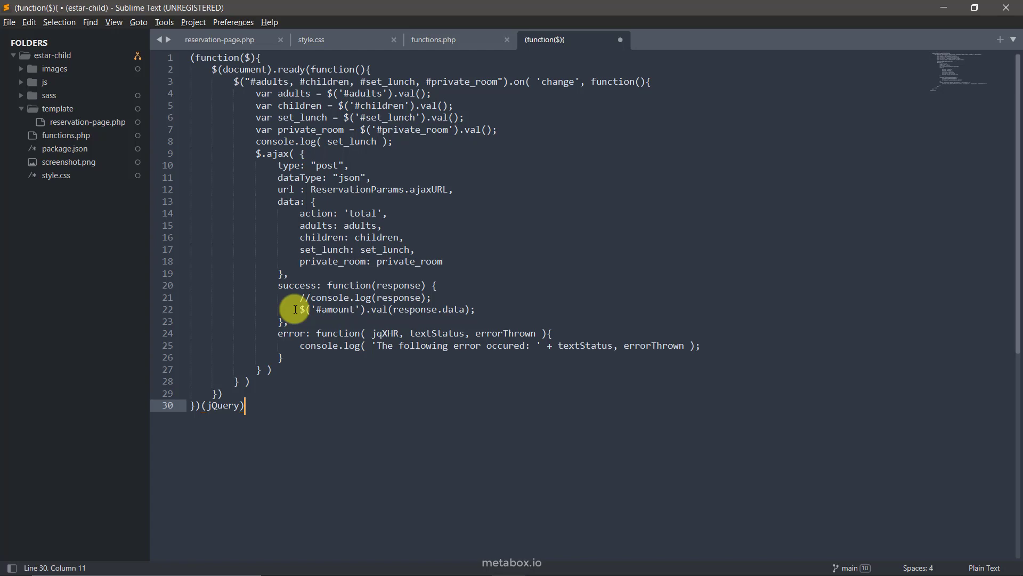
key(ctrl+s)
text(script.js)
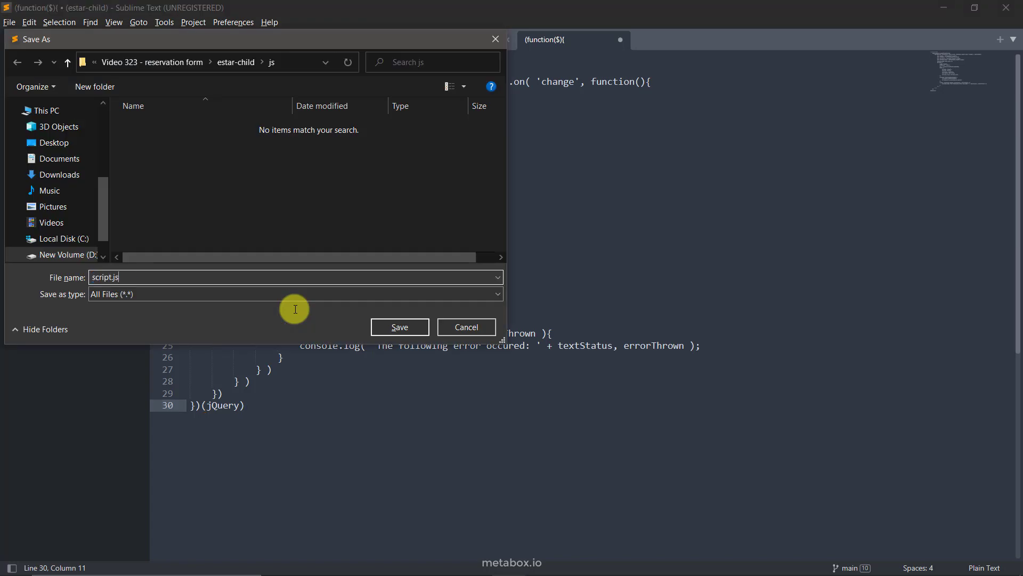
key(Return)
click(23, 82)
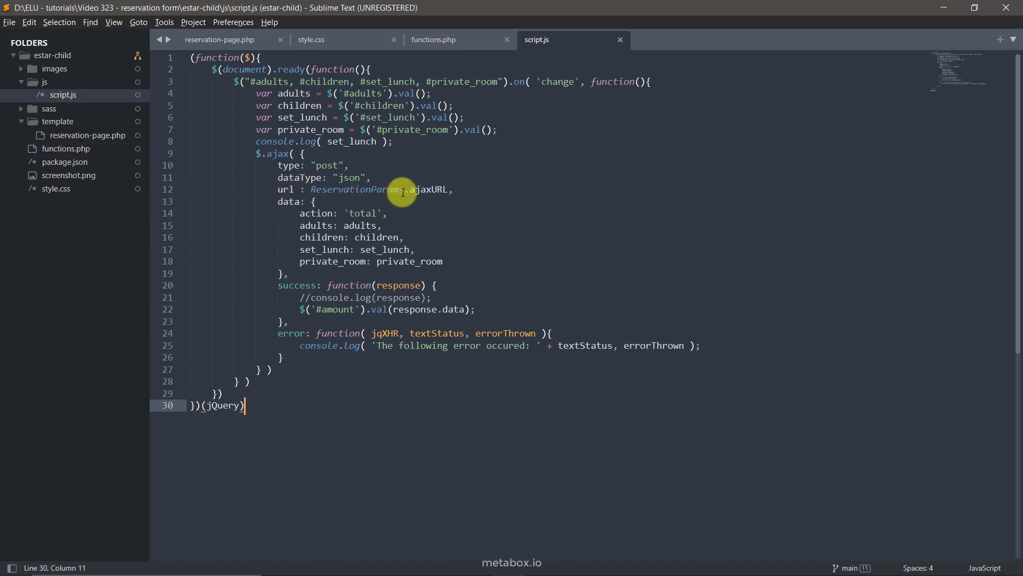
Add wp_enqueue_script and wp_localize_script lines for script.js with ReservationParams to functions.php, and save
click(92, 149)
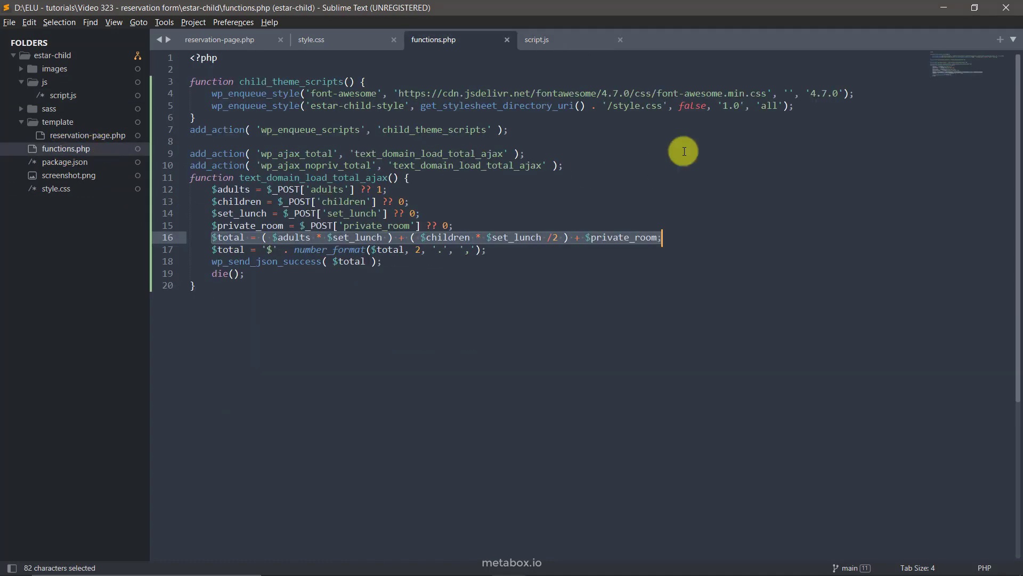
click(797, 108)
key(Return)
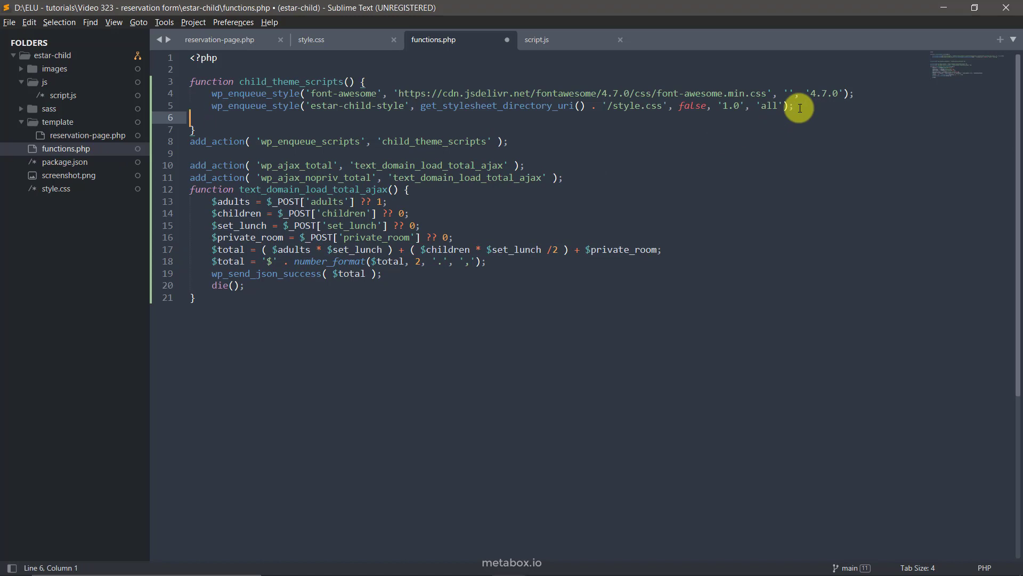
text(wp_enqueue_script( 'theme-script', get_stylesheet_directory_uri() . '/js/script.js', array( 'jquery' ), '1.0', true );     wp_localize_script( 'theme-script', 'ReservationParams', array( 'ajaxURL' => admin_url( 'admin-ajax.php' ) ) );)
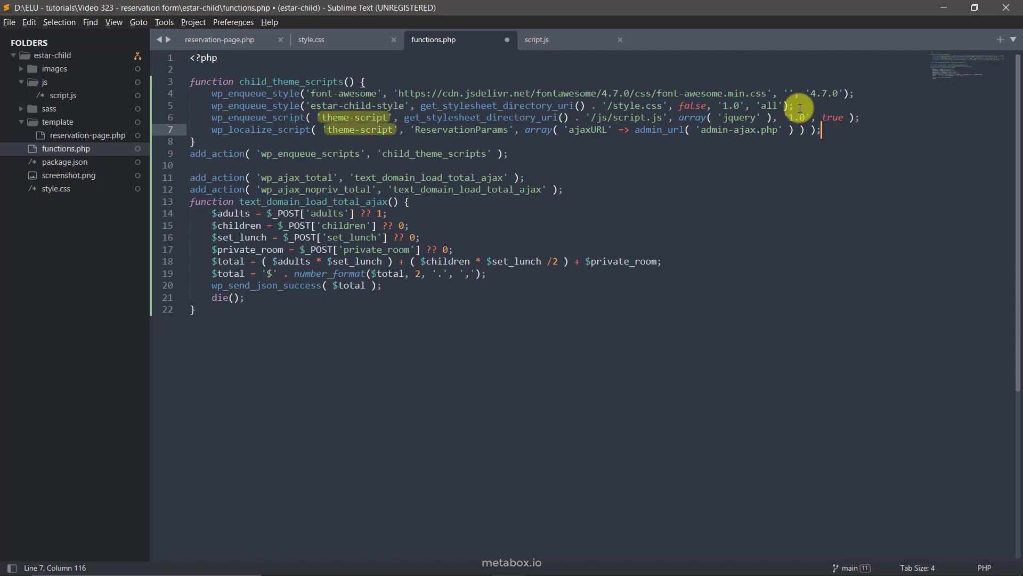
key(ctrl+s)
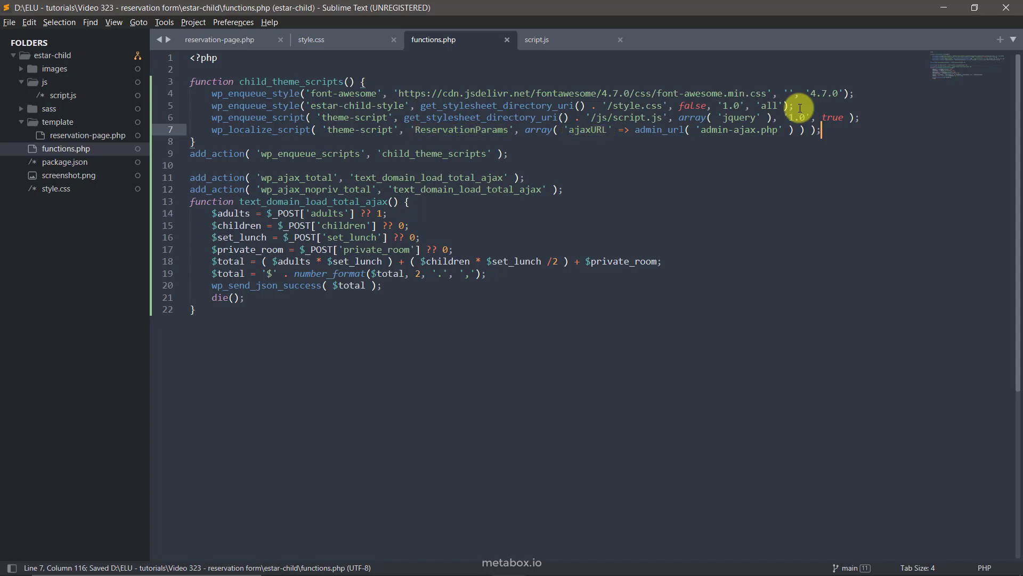
Upload functions.php and js/script.js to the server in FileZilla
key(alt+Tab)
right_click(38, 338)
click(69, 346)
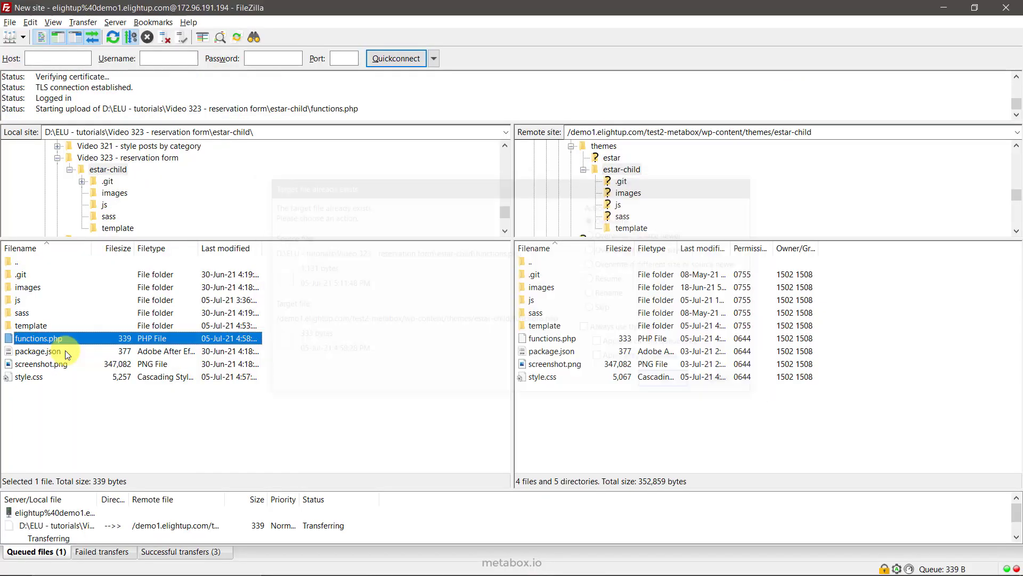
double_click(535, 302)
double_click(30, 302)
double_click(56, 277)
key(alt+Tab)
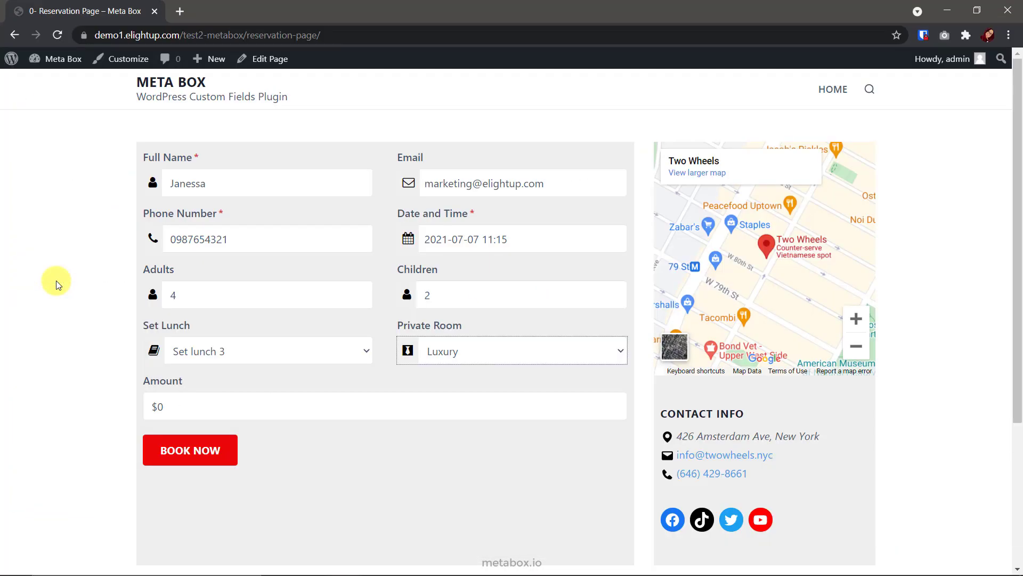
Reload the reservation page and fill in the full name, email and phone number
key(F5)
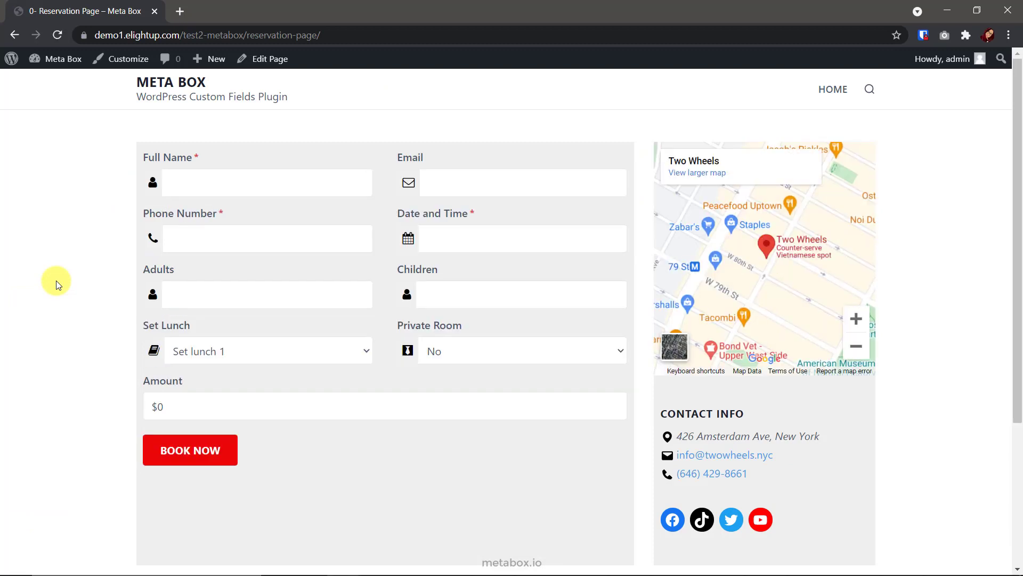
click(206, 182)
text(Janessa)
key(Tab)
click(261, 245)
text(098765)
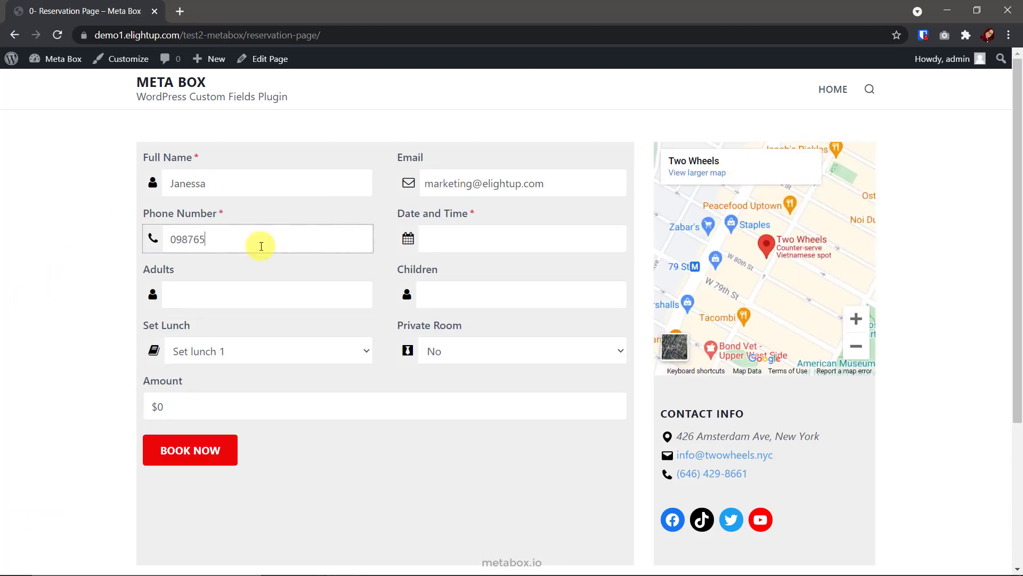
text(4321)
Set the booking date and time to 7 July 2021, 11:15
click(466, 241)
click(531, 422)
click(528, 253)
click(561, 424)
click(555, 313)
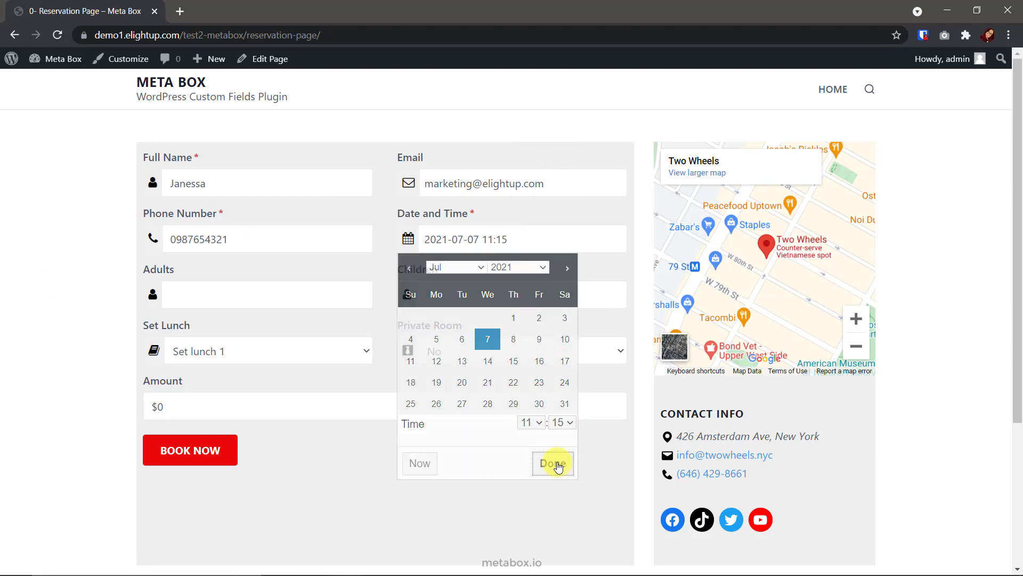
click(557, 467)
Choose 4 adults, 2 children, Set lunch 3 and Luxury room for a $67.50 total, and submit
double_click(359, 291)
double_click(359, 291)
click(614, 291)
click(613, 291)
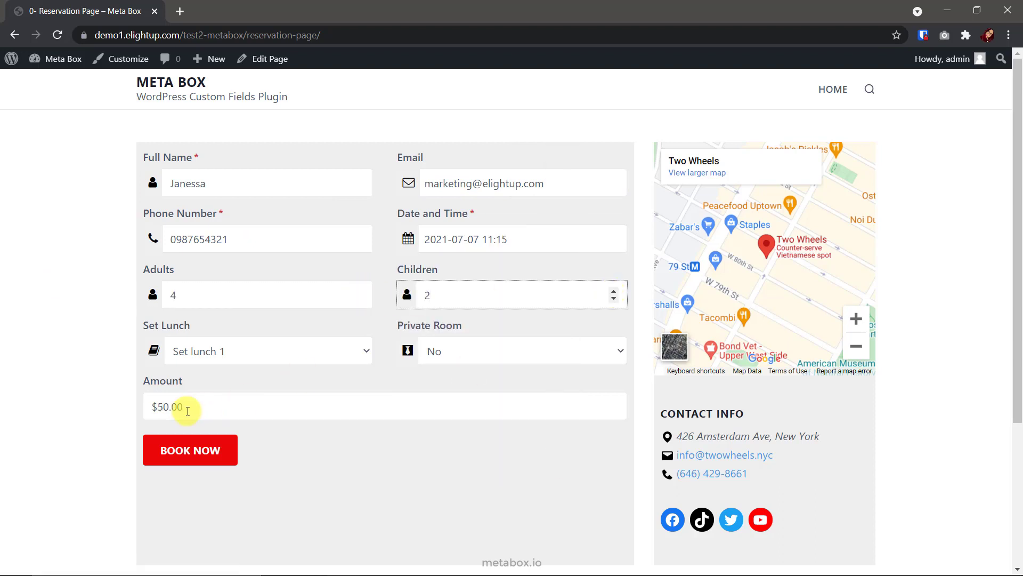
click(326, 354)
click(238, 402)
click(461, 352)
click(462, 389)
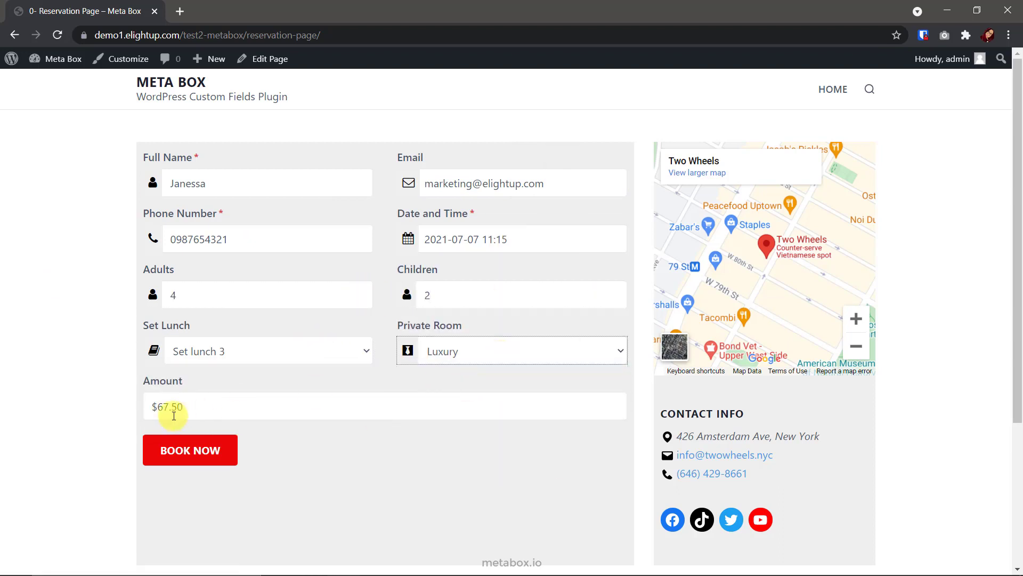
click(217, 450)
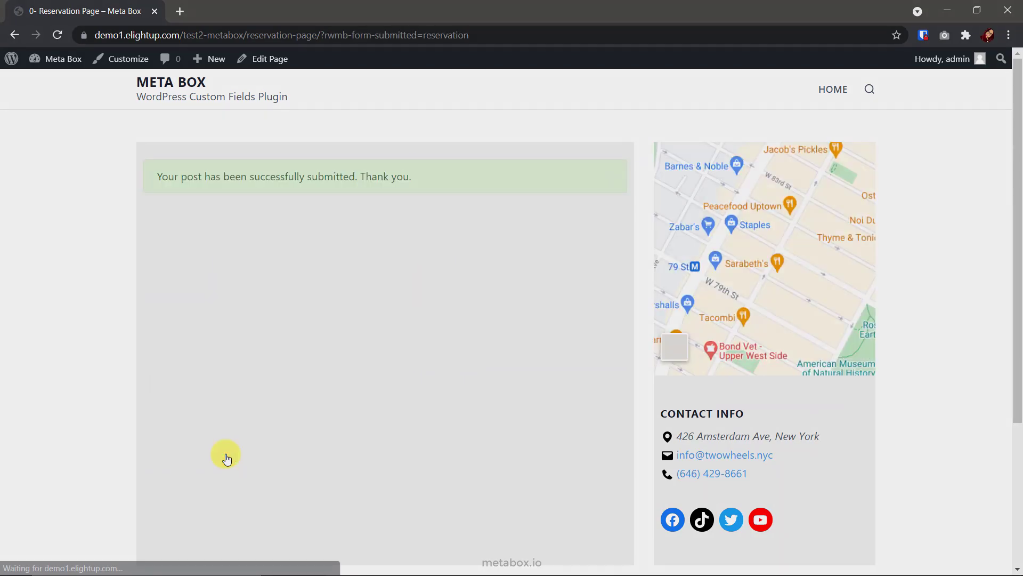